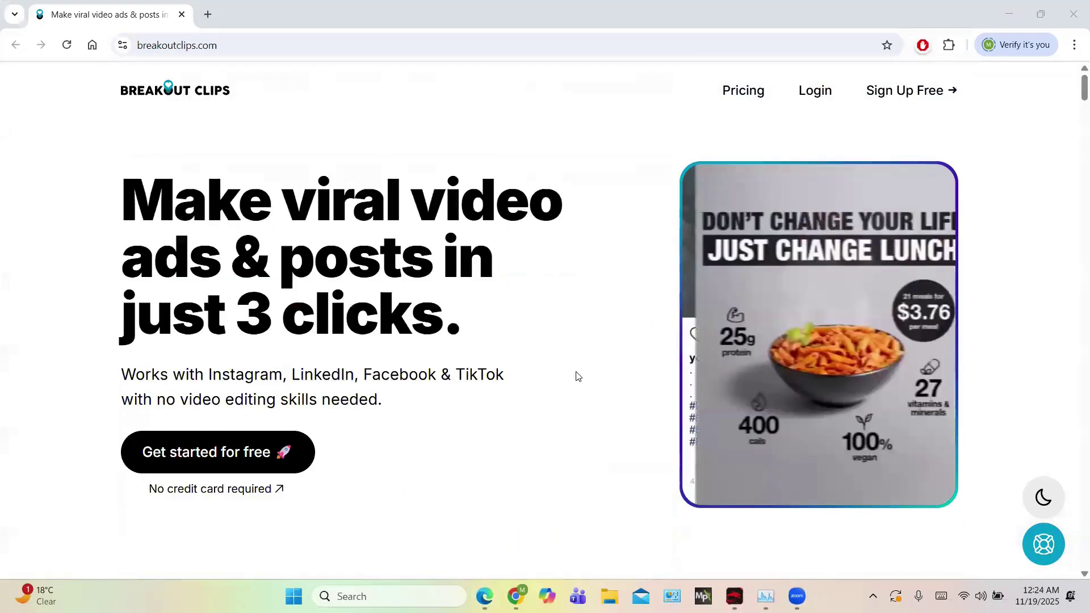
Browse the Breakout Clips marketing homepage, then go to the Login page
scroll(577, 376, down, 1)
scroll(577, 376, up, 3)
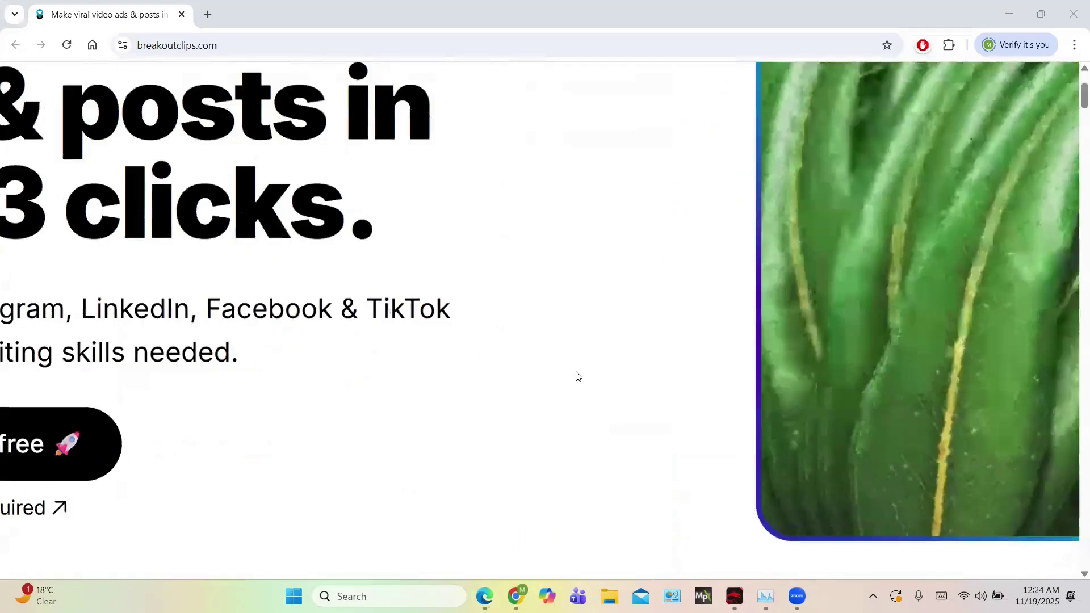
scroll(548, 392, down, 3)
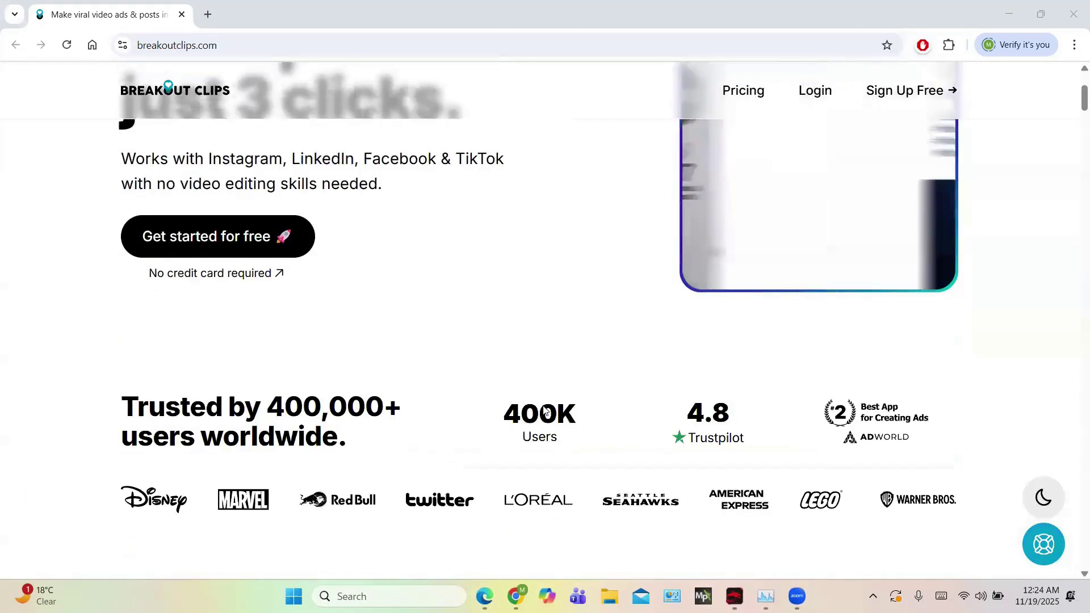
scroll(544, 410, down, 3)
scroll(543, 409, down, 3)
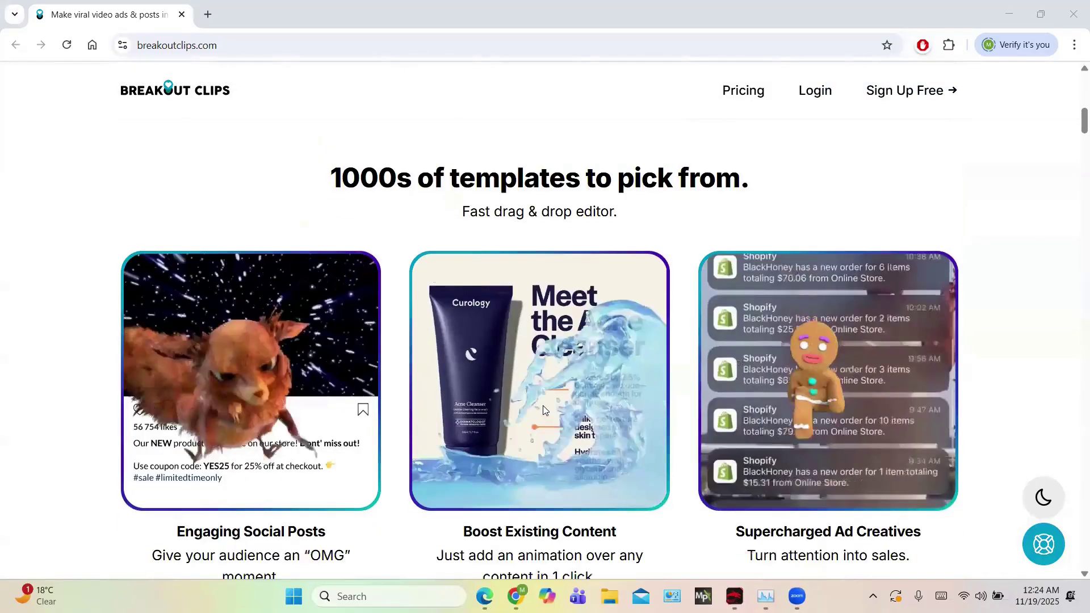
scroll(543, 405, down, 3)
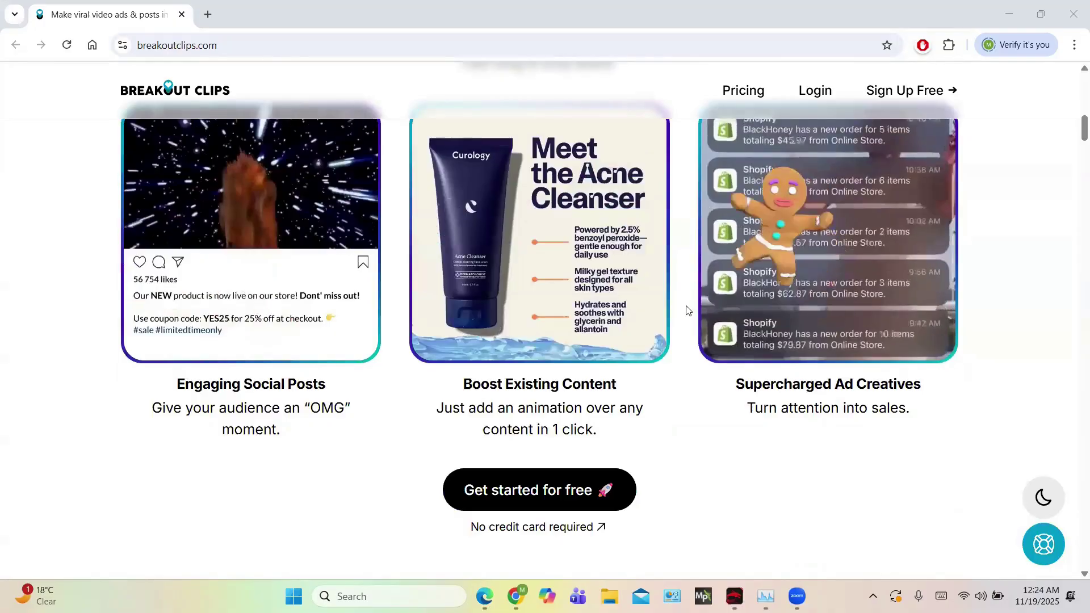
scroll(688, 310, down, 4)
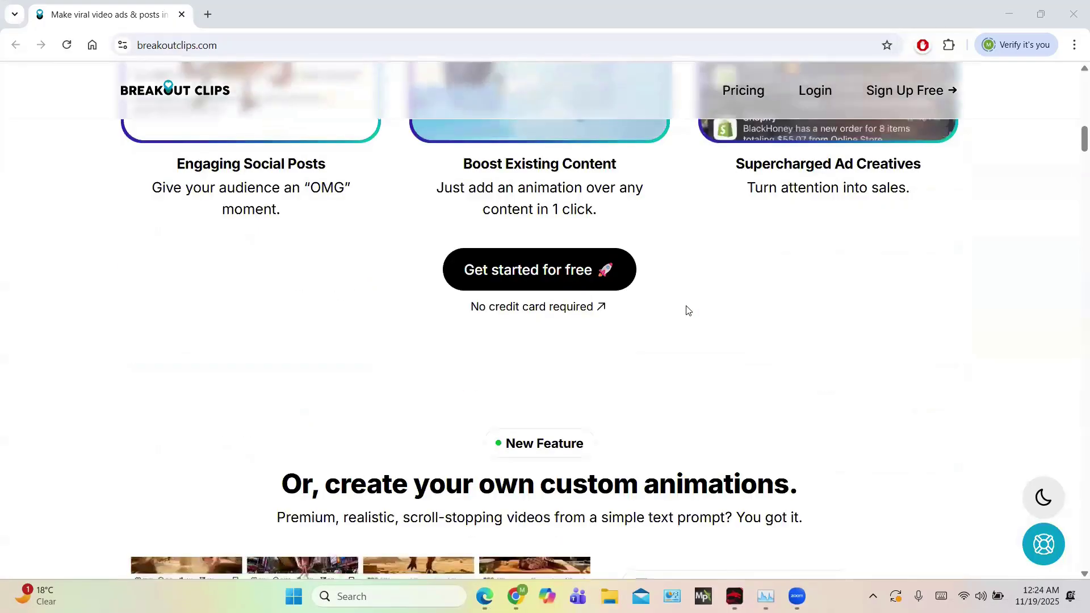
scroll(688, 310, down, 4)
scroll(688, 310, down, 3)
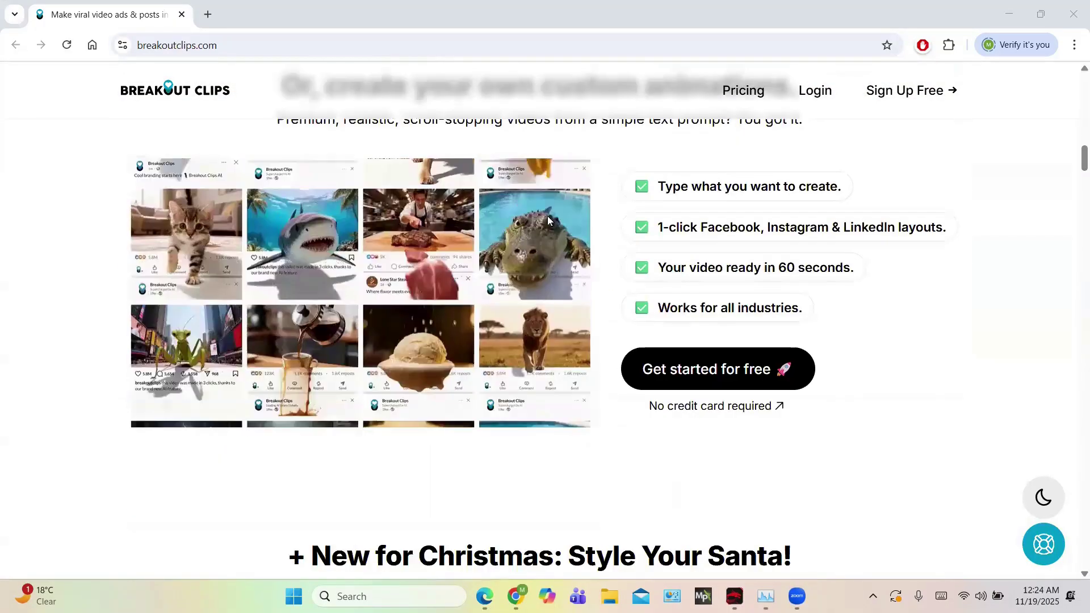
scroll(461, 321, down, 3)
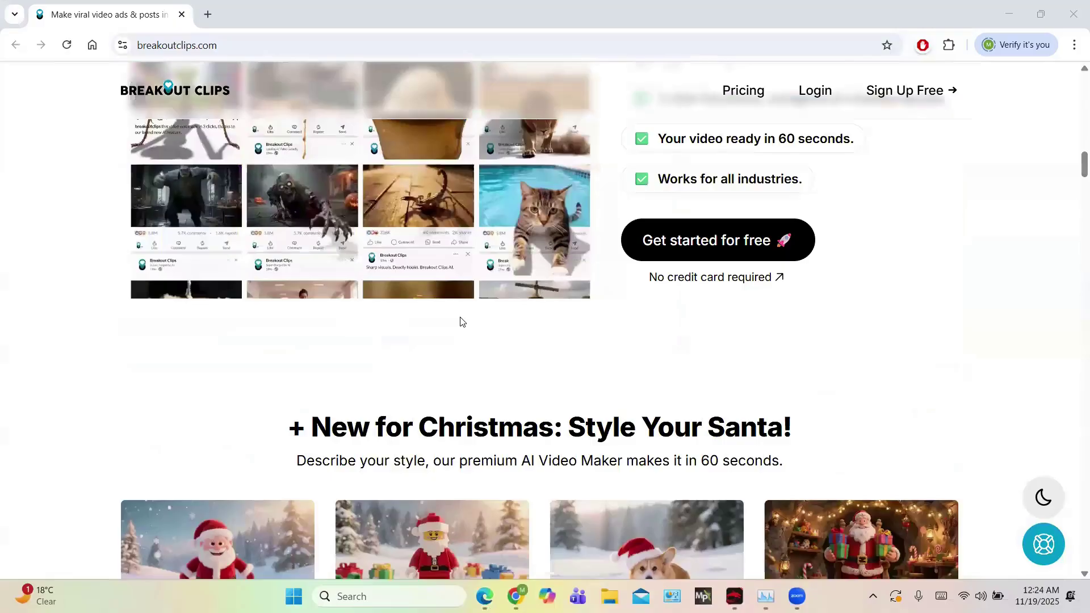
scroll(460, 322, down, 6)
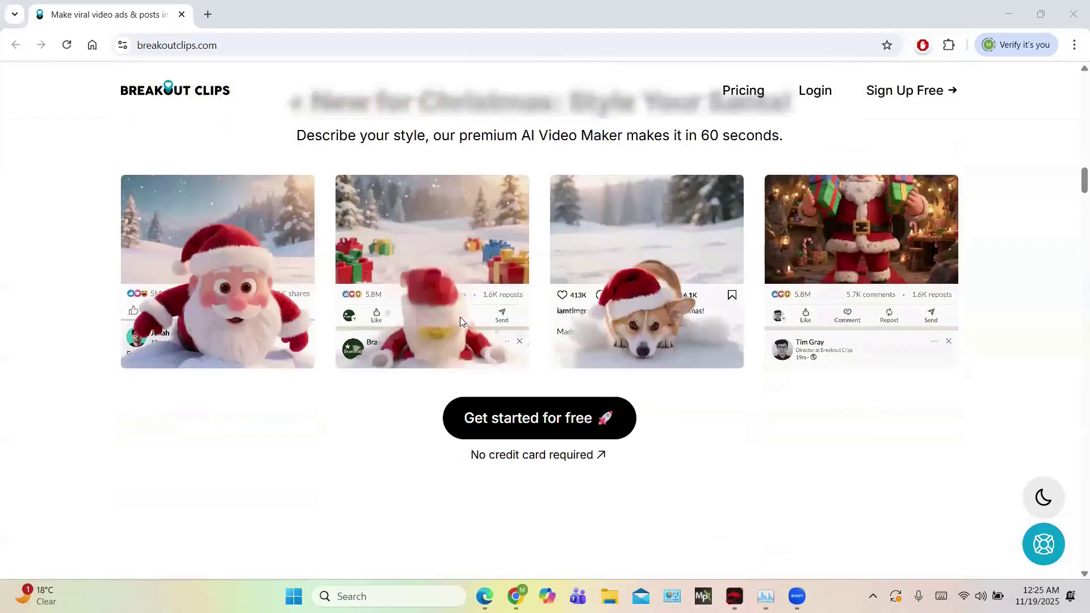
scroll(460, 321, down, 3)
scroll(460, 321, down, 3)
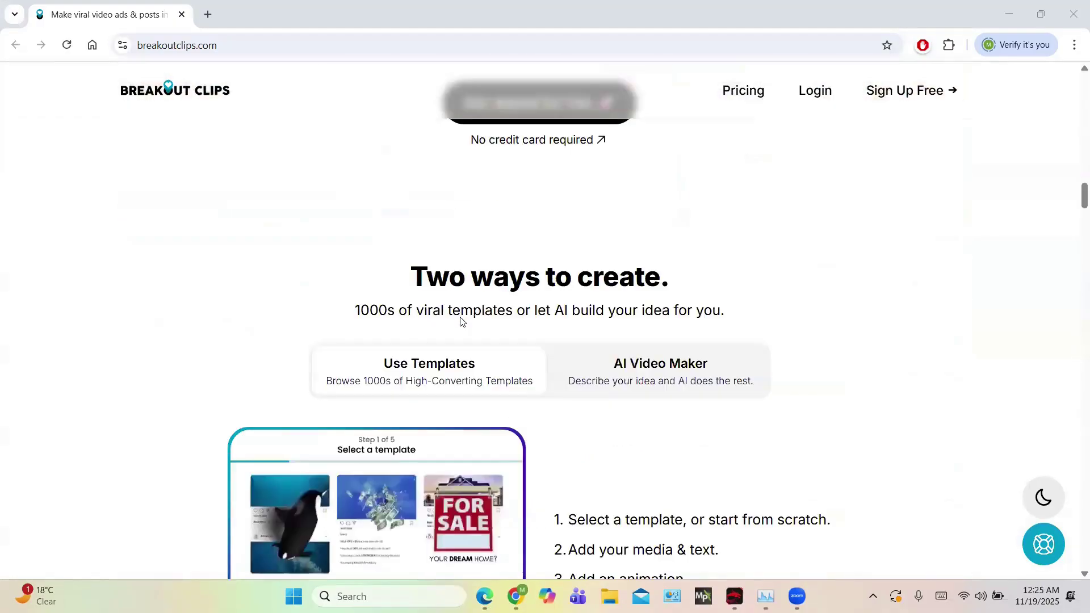
scroll(460, 321, down, 14)
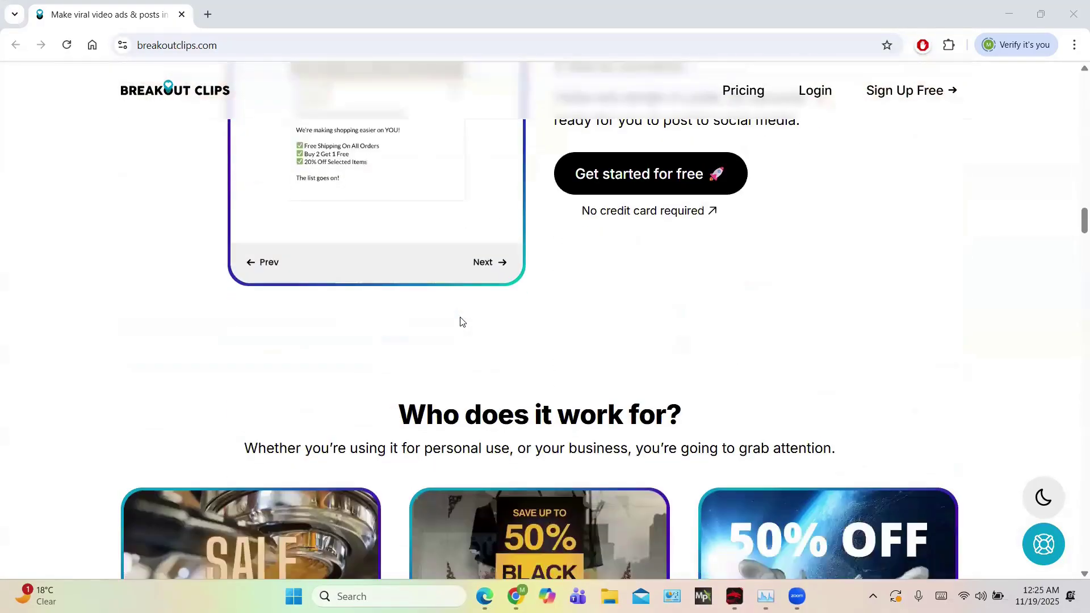
scroll(460, 321, down, 7)
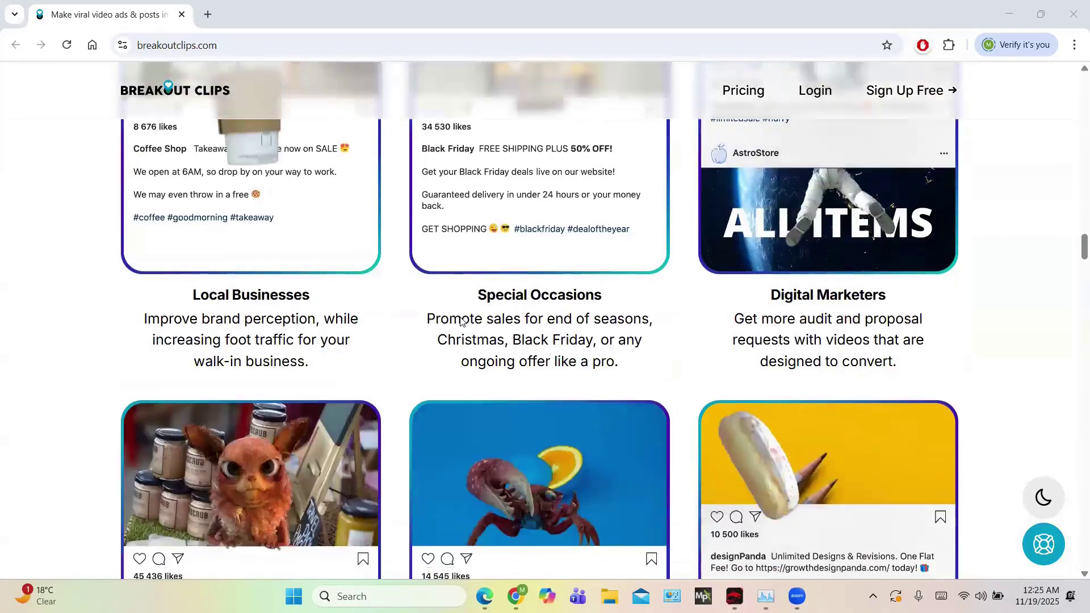
scroll(460, 322, down, 5)
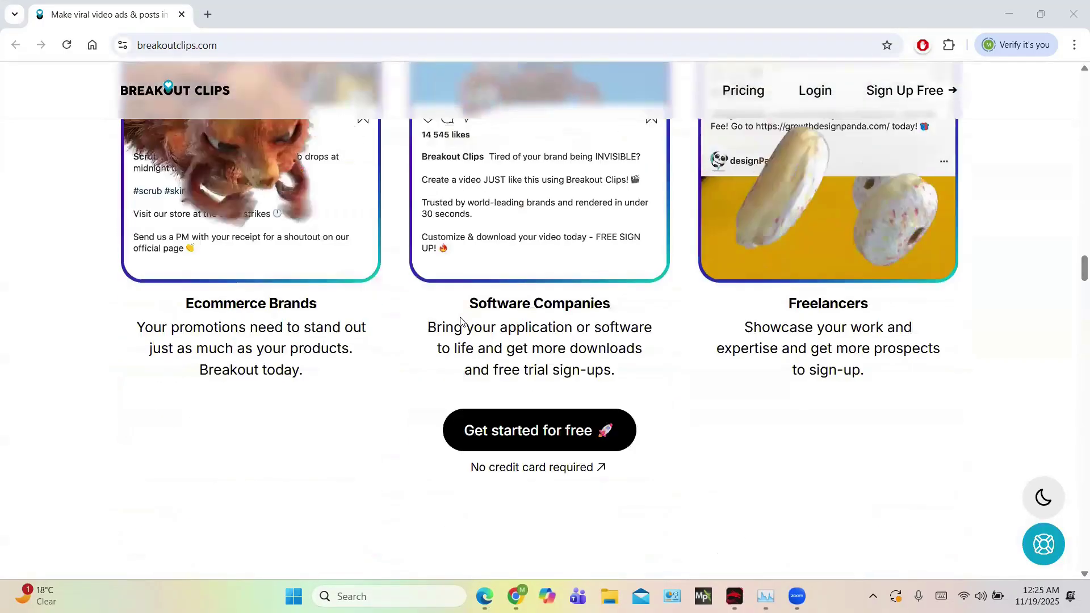
scroll(460, 322, up, 6)
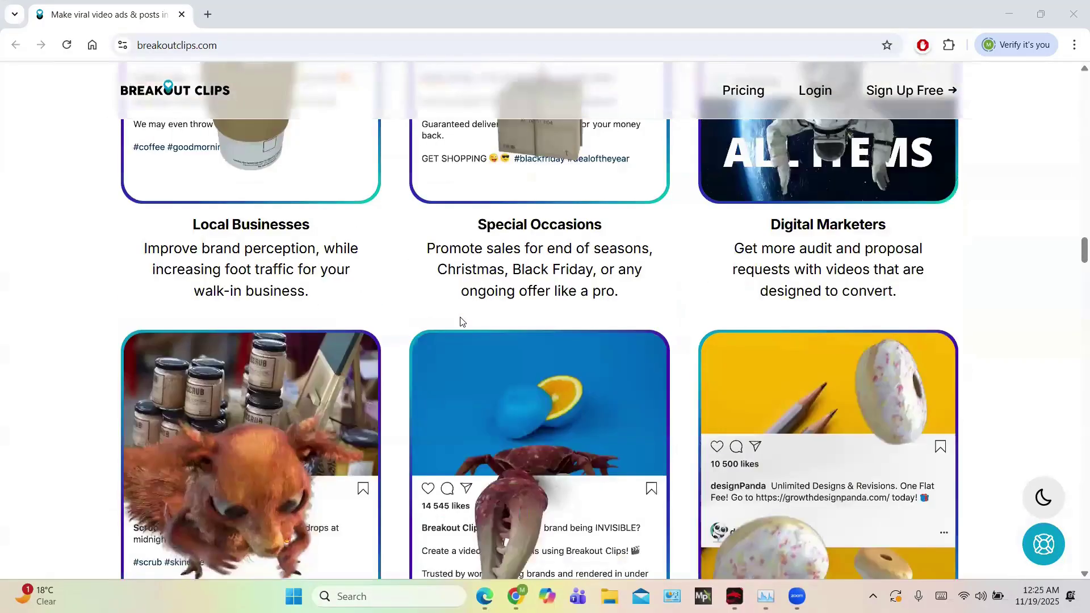
scroll(460, 322, up, 20)
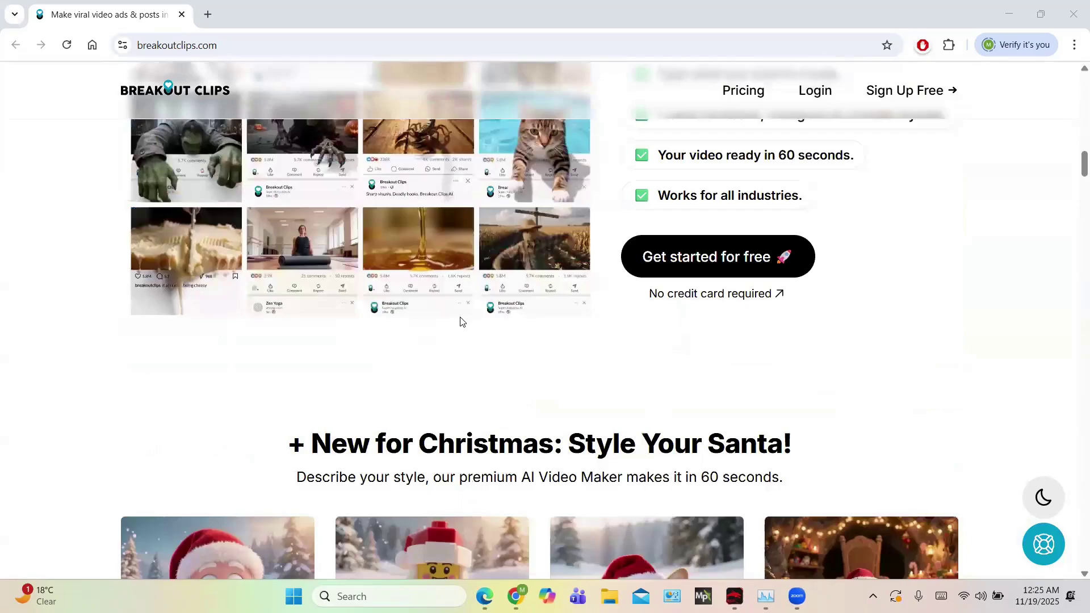
scroll(460, 321, up, 10)
scroll(460, 322, up, 10)
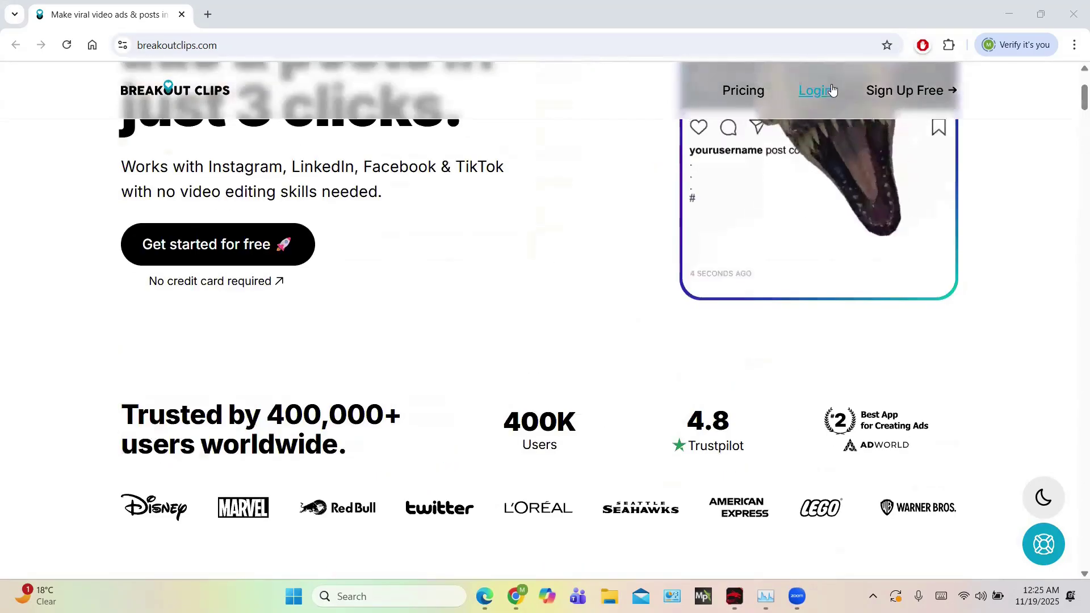
click(816, 90)
Sign in with the account e-mail address and browse the Templates grid
click(550, 254)
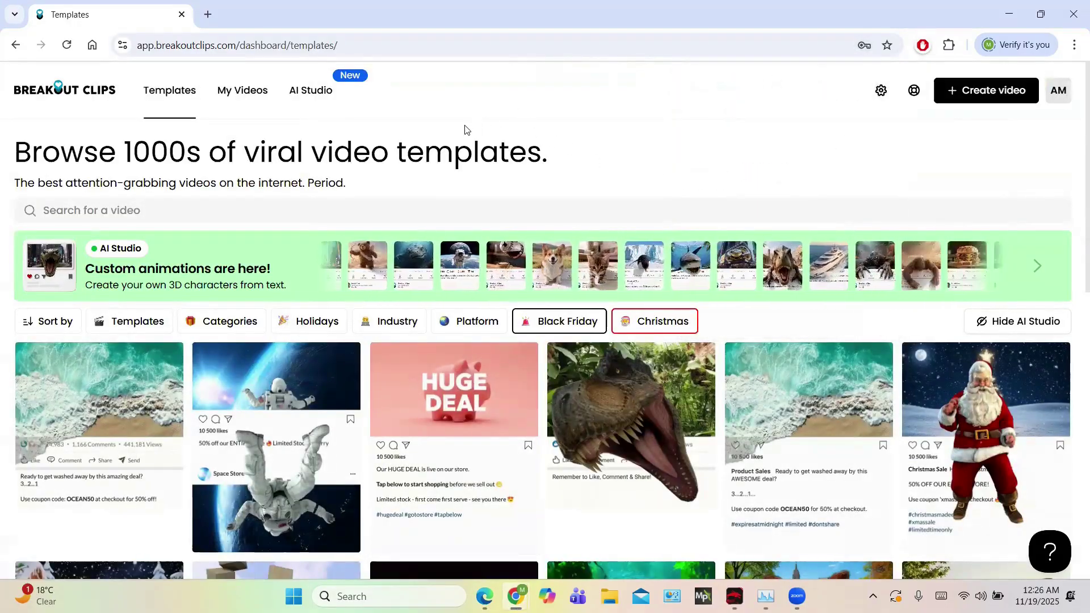
scroll(445, 226, down, 2)
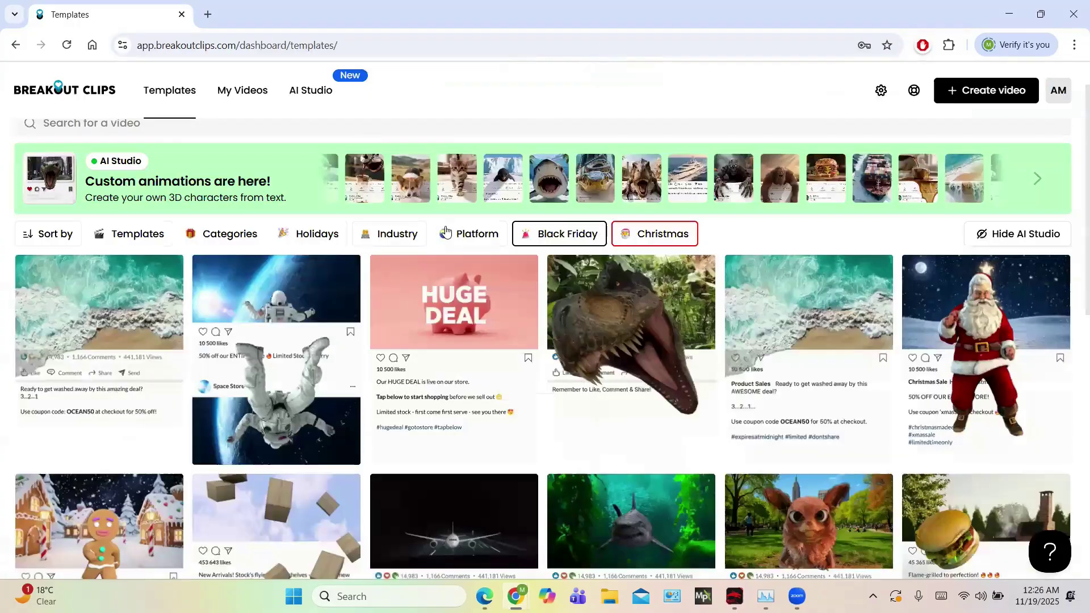
scroll(445, 230, down, 5)
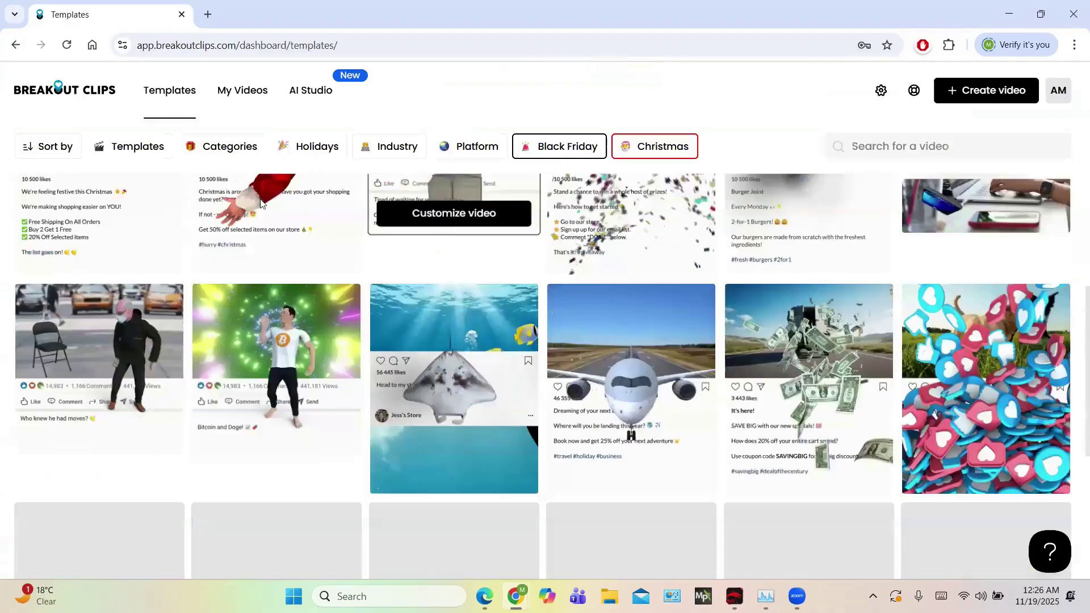
scroll(260, 203, up, 10)
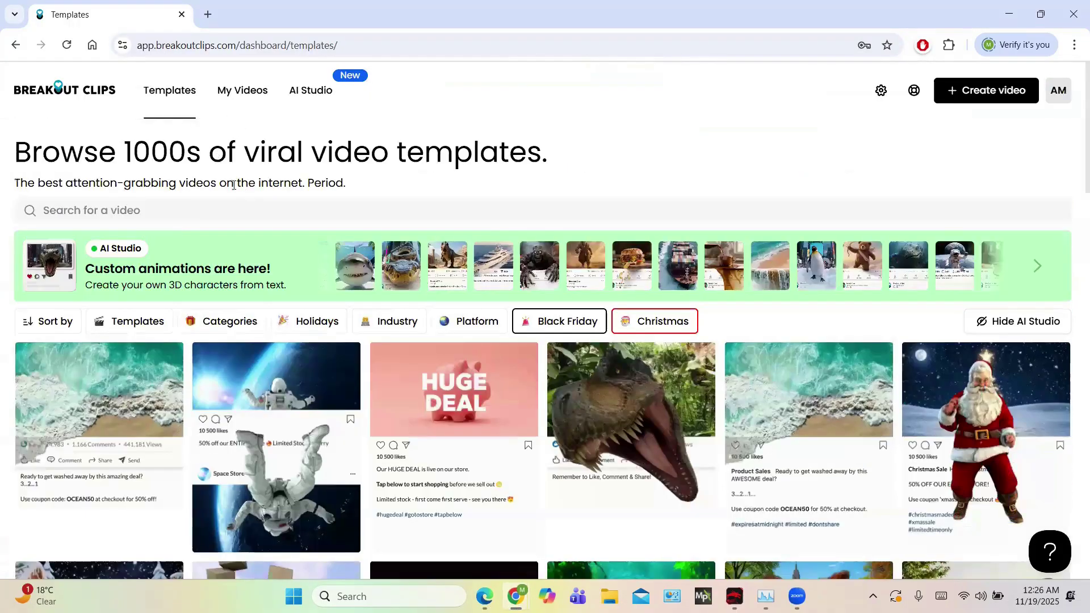
scroll(465, 413, down, 3)
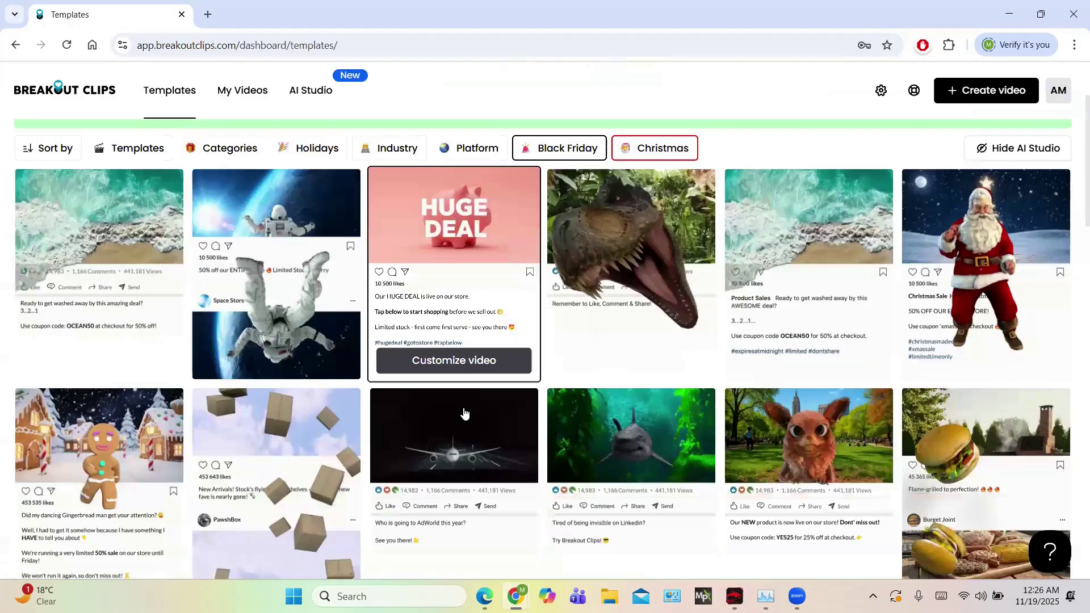
scroll(464, 413, down, 6)
scroll(464, 414, down, 5)
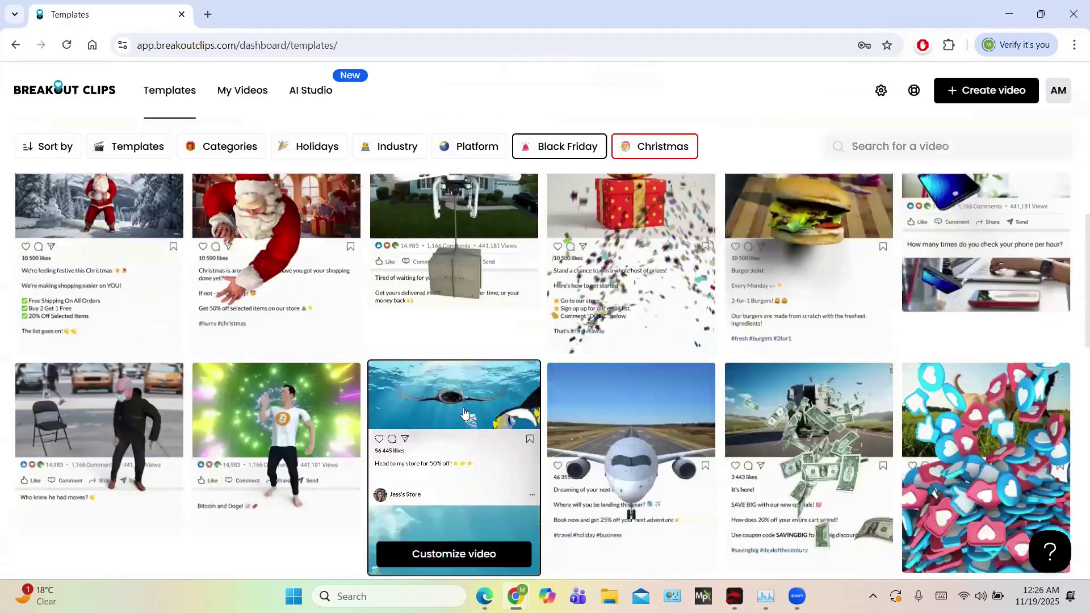
scroll(465, 414, down, 7)
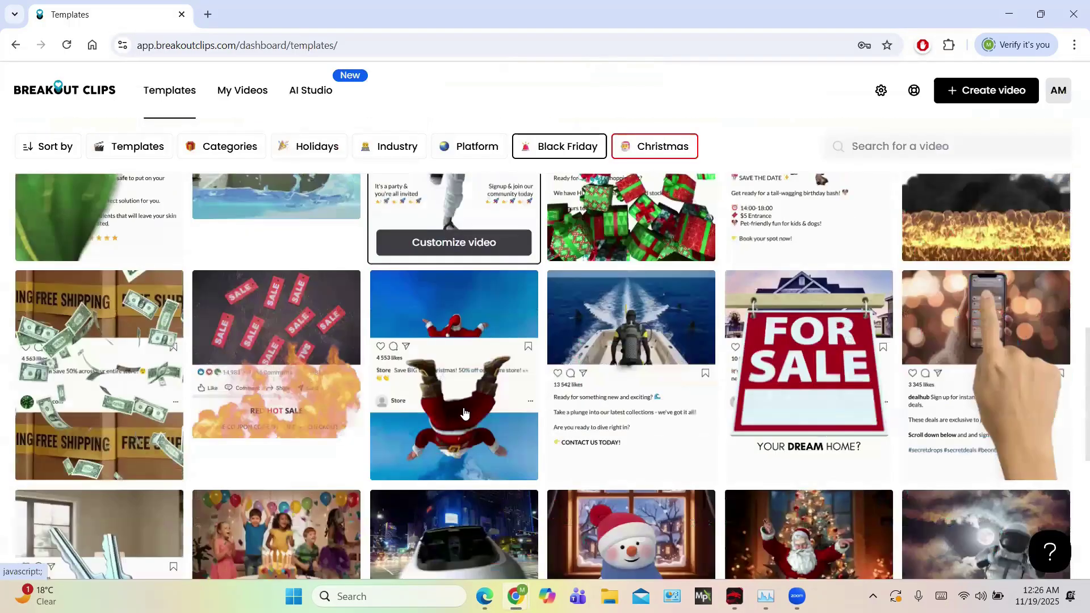
scroll(464, 413, down, 5)
scroll(465, 413, up, 5)
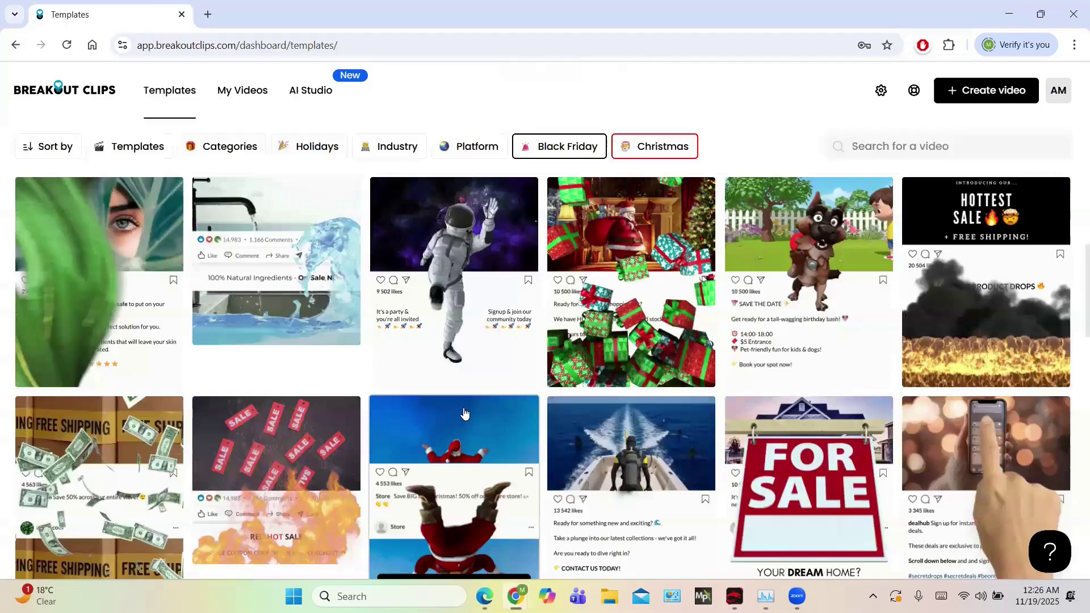
scroll(13, 238, up, 7)
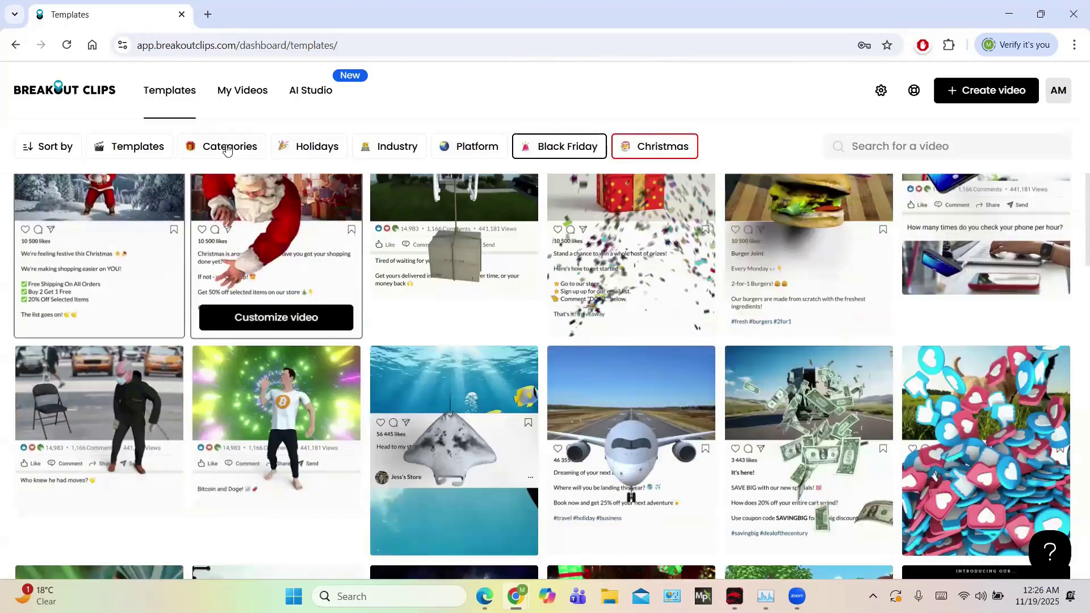
Open the T-rex sale template's details and start customizing it in the editor
mouse_move(310, 93)
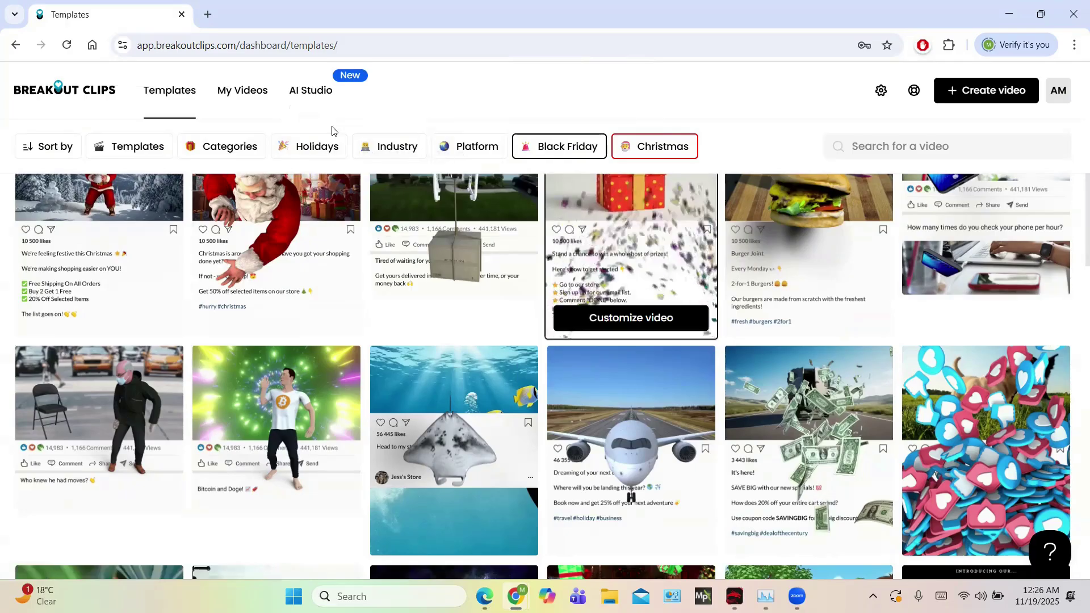
scroll(324, 318, down, 4)
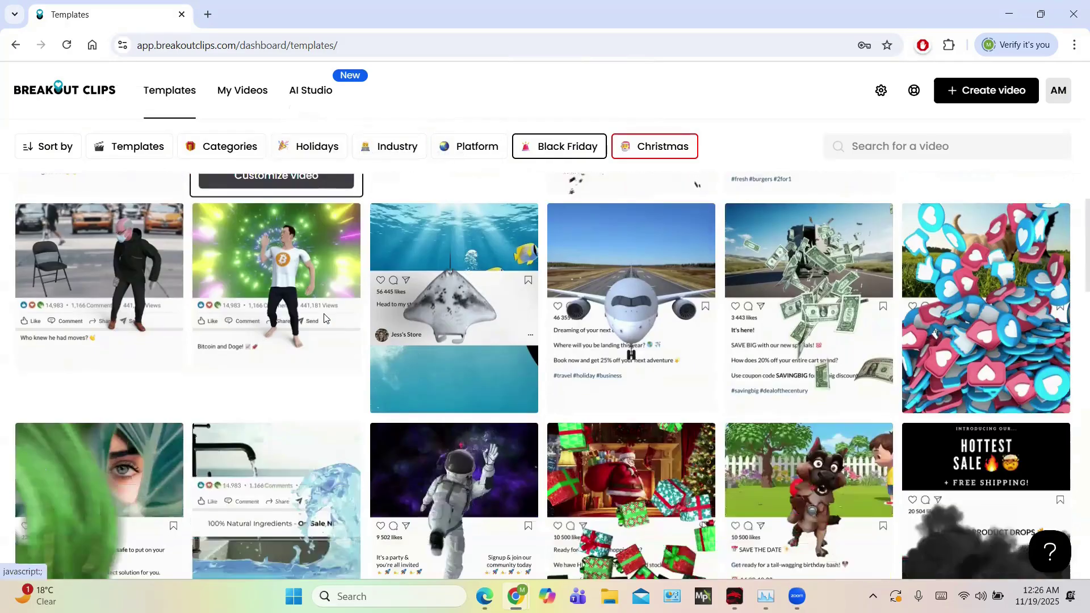
scroll(323, 318, down, 2)
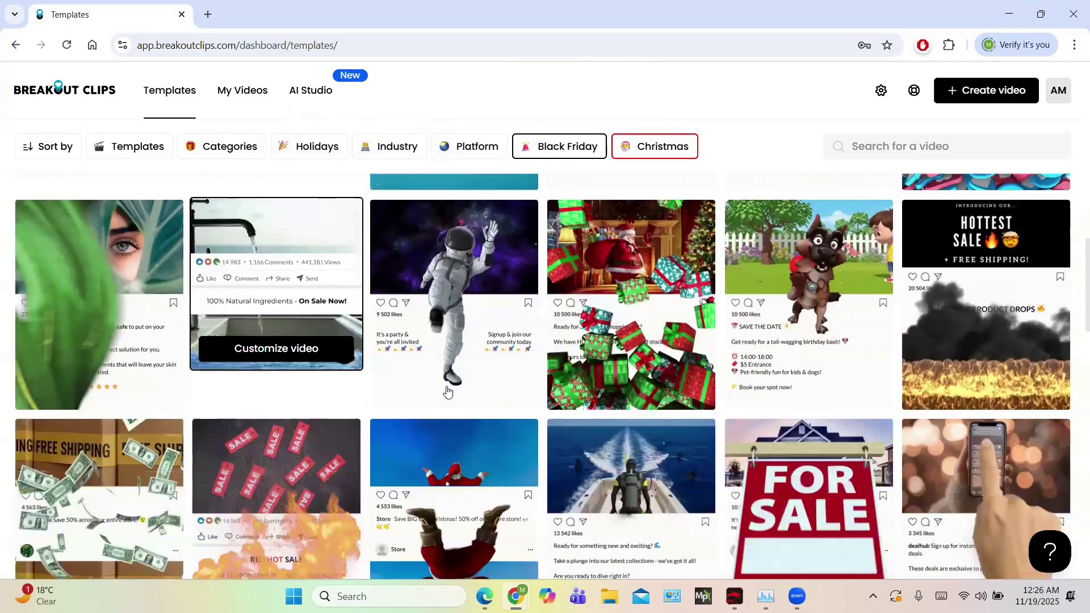
scroll(463, 429, down, 7)
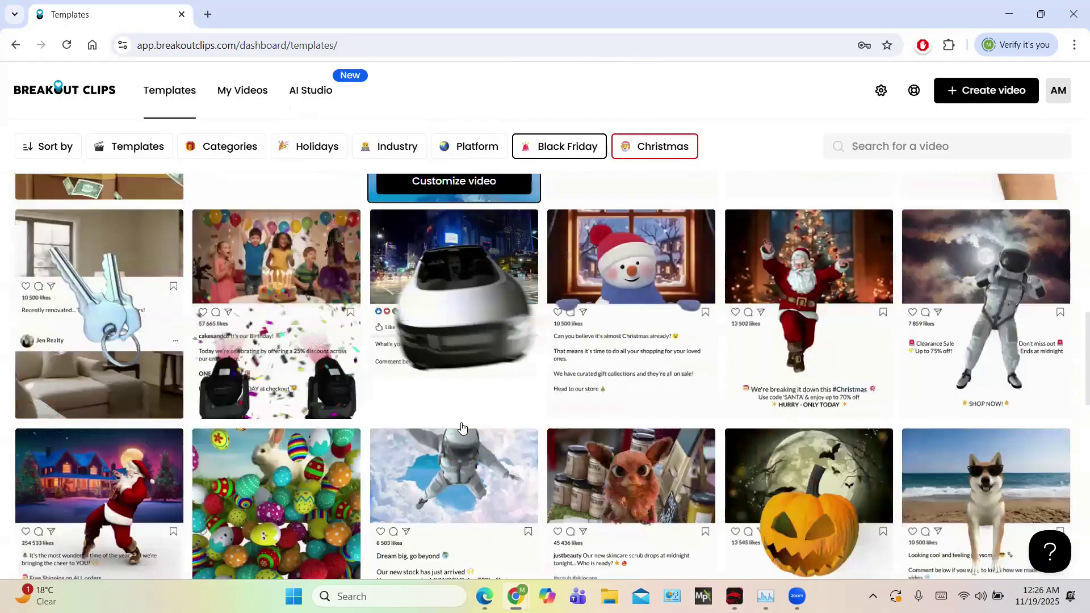
scroll(463, 429, down, 4)
scroll(463, 429, down, 2)
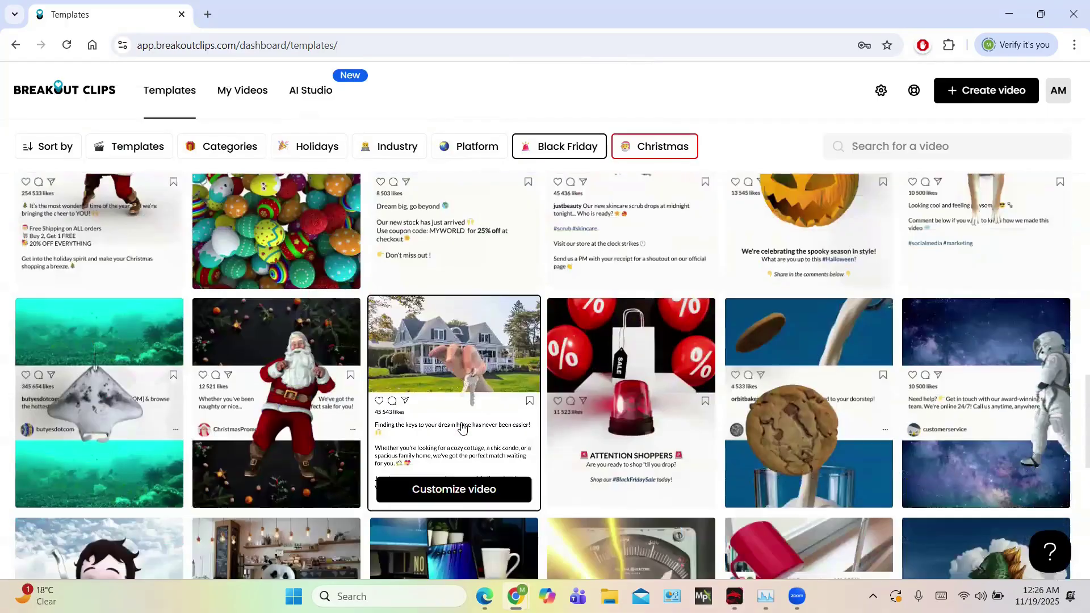
scroll(463, 429, down, 9)
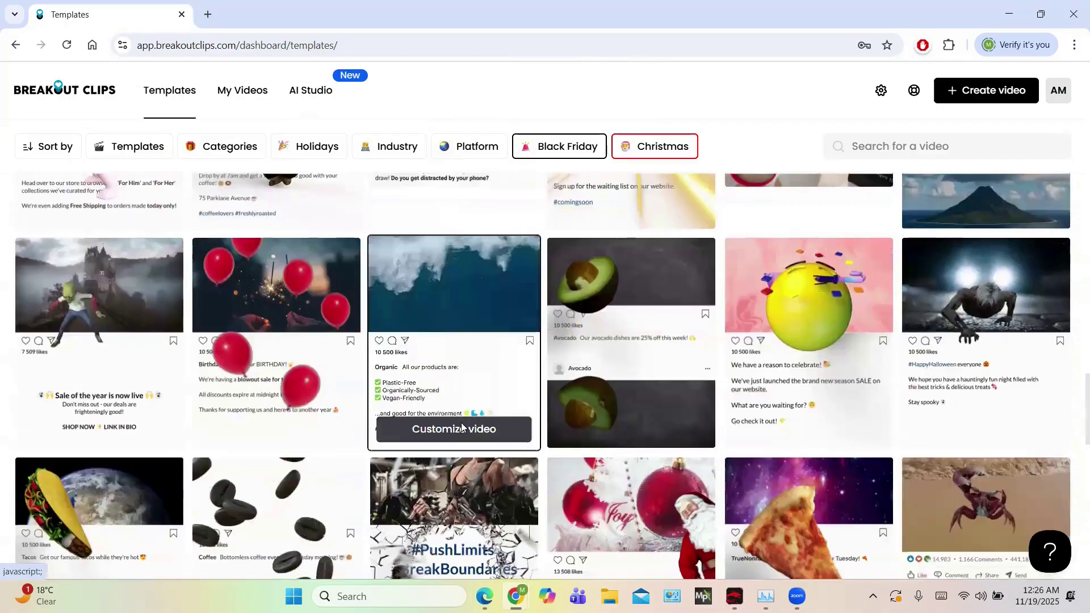
scroll(461, 427, down, 8)
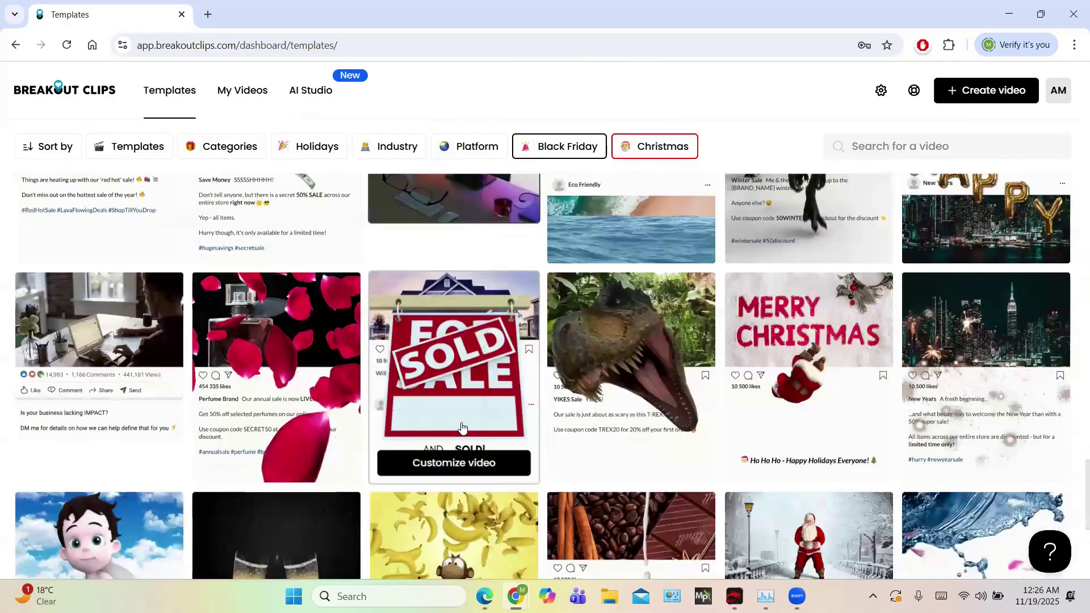
scroll(463, 428, down, 1)
scroll(654, 322, up, 2)
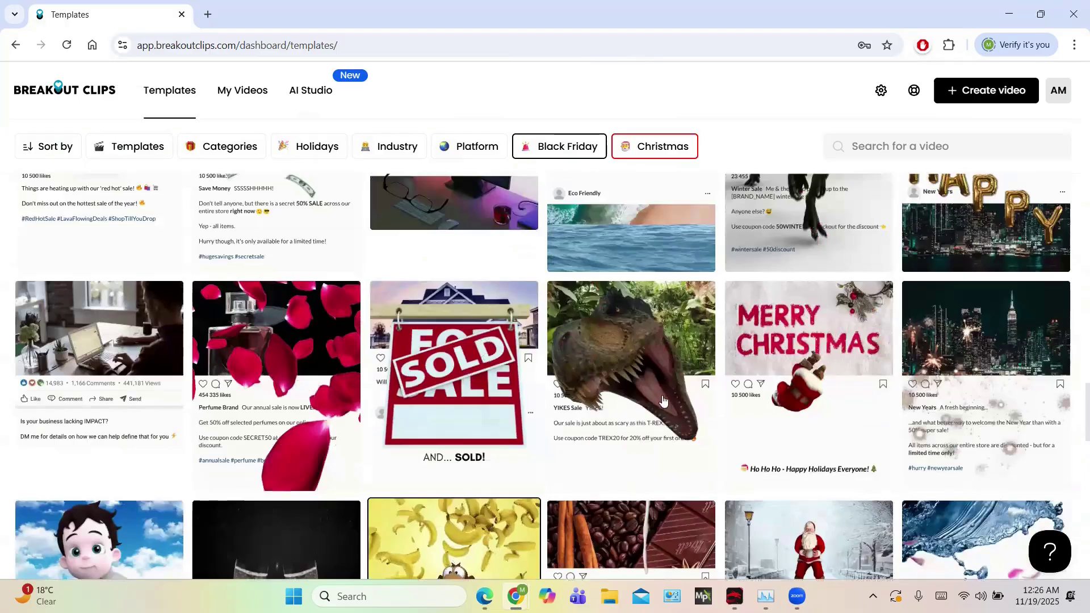
click(654, 324)
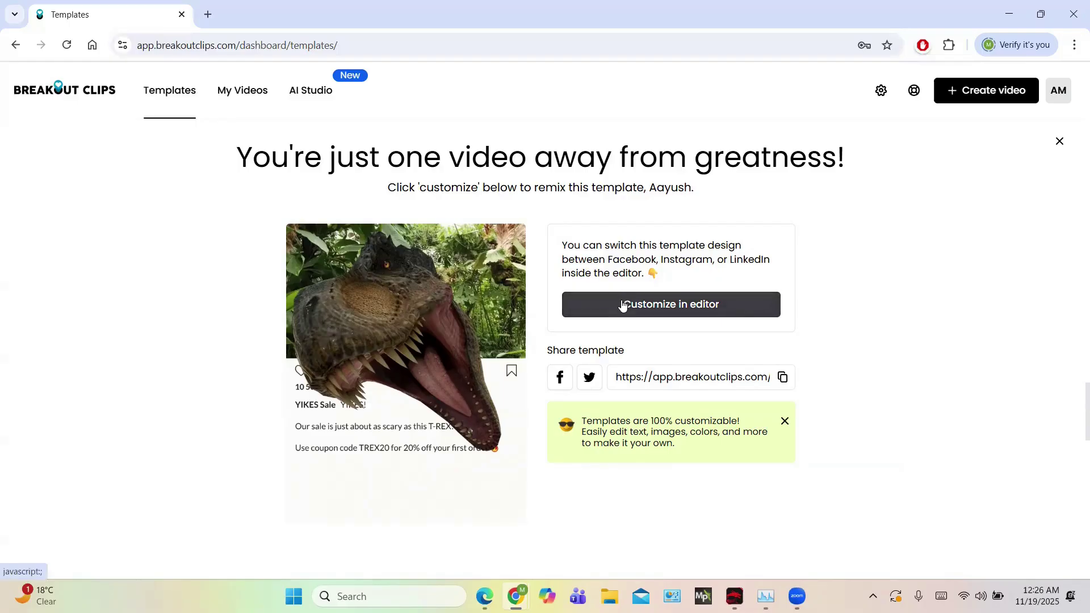
click(619, 304)
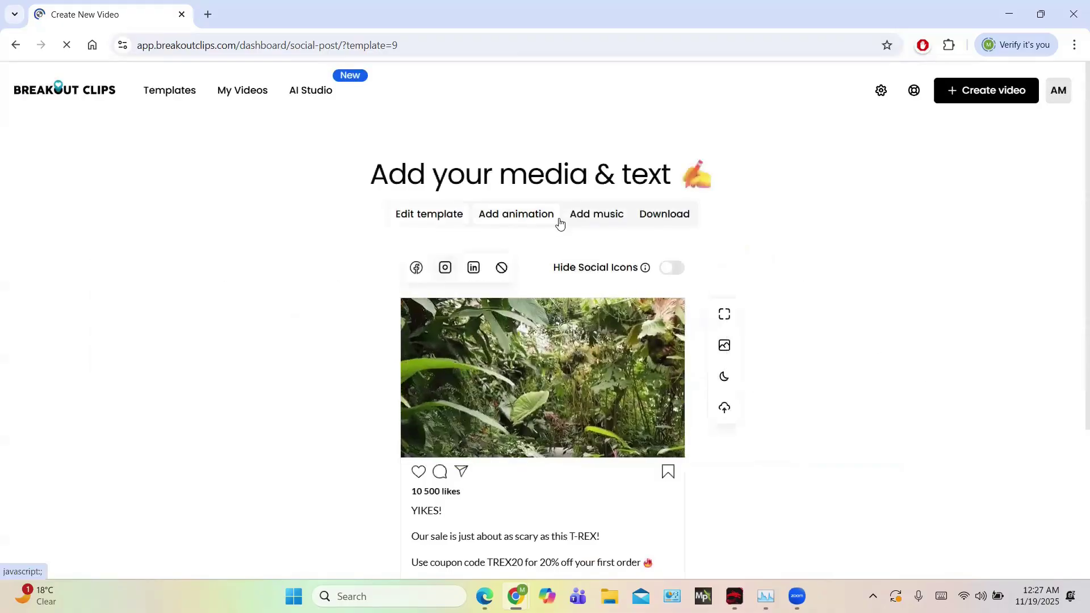
Add a new caption line reading 'calibrer shoes' below the coupon line
mouse_move(501, 324)
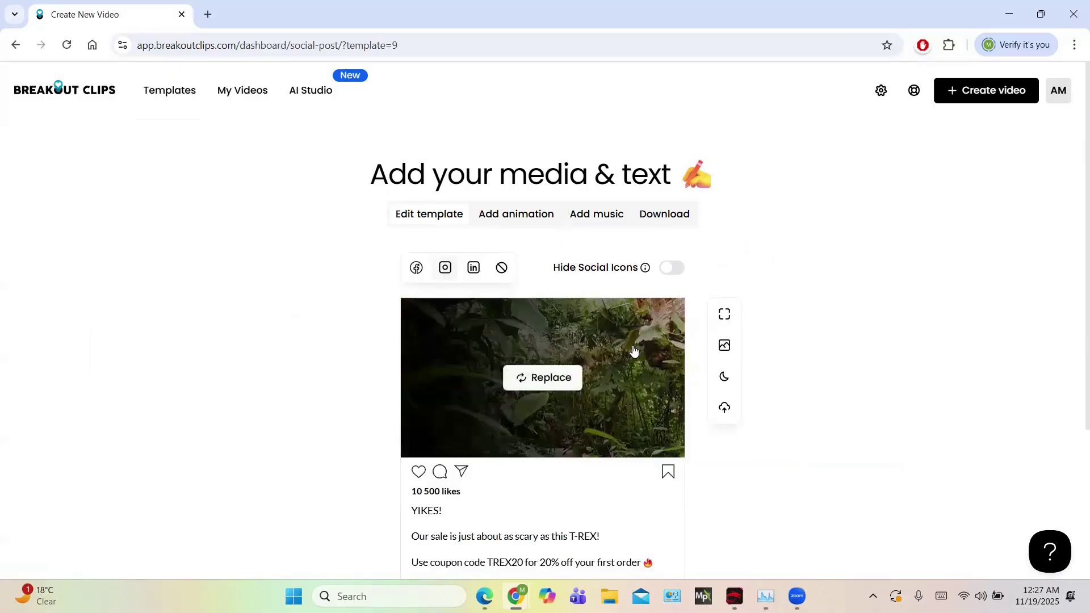
scroll(633, 352, down, 2)
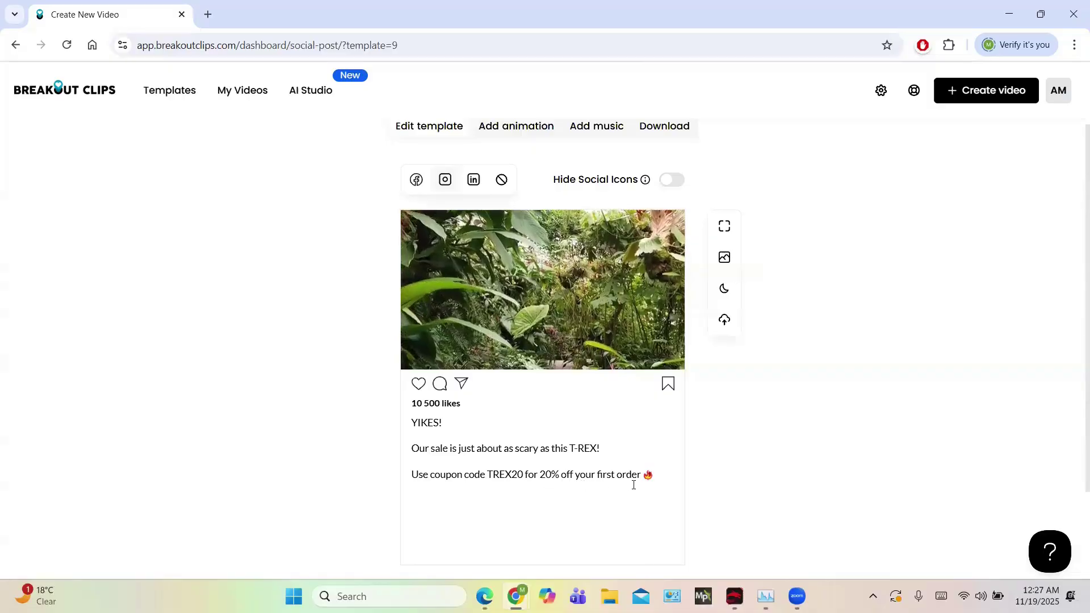
scroll(634, 485, down, 2)
click(652, 360)
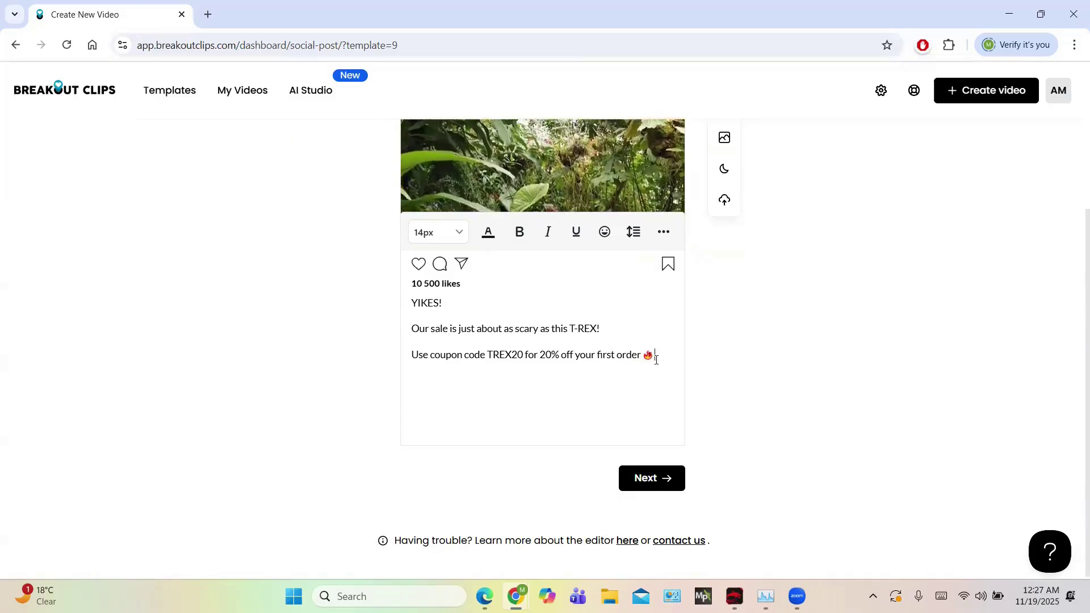
key(Return)
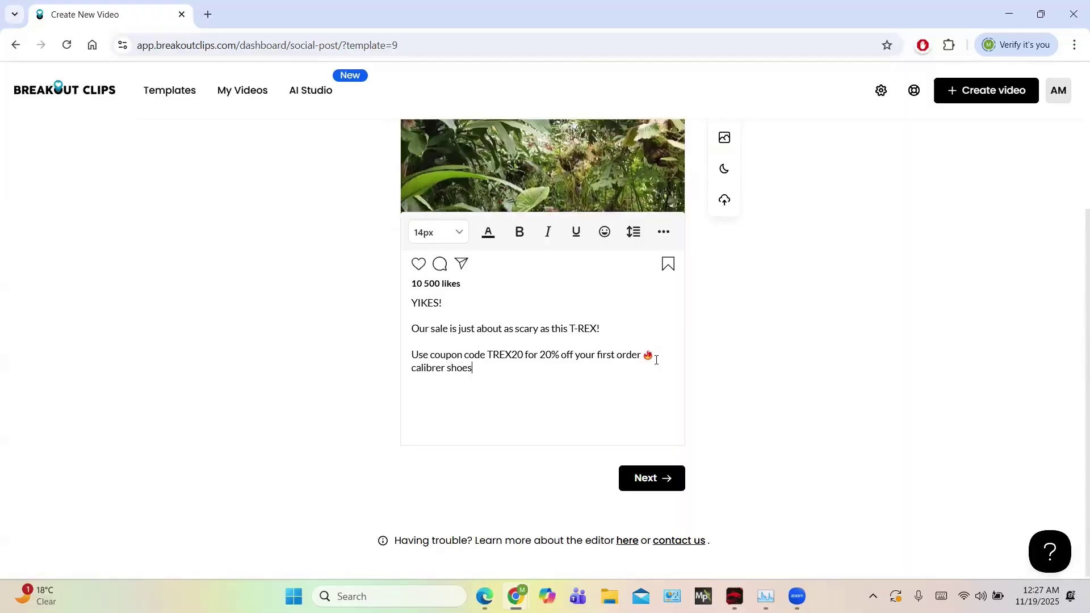
click(640, 479)
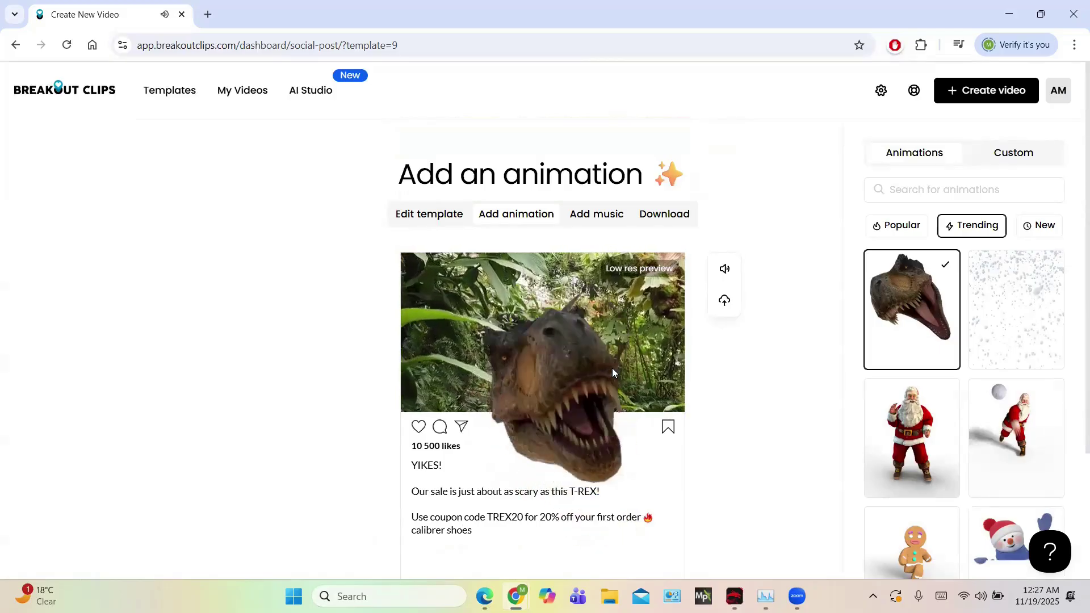
Swap the T-Rex animation for the dancing Santa on the post
scroll(612, 368, down, 3)
scroll(624, 366, up, 2)
scroll(614, 372, up, 1)
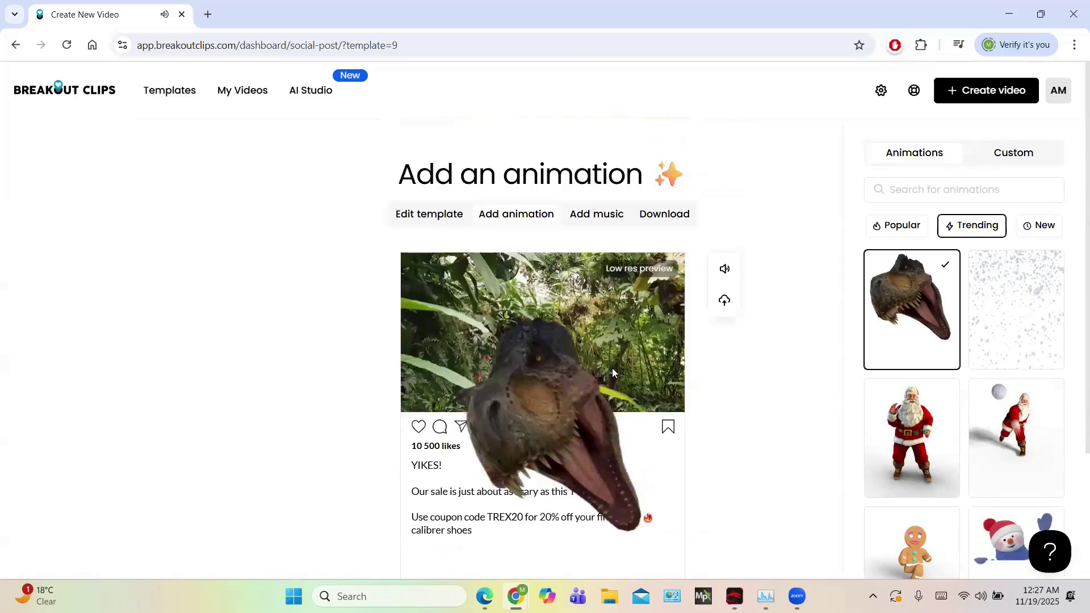
mouse_move(920, 427)
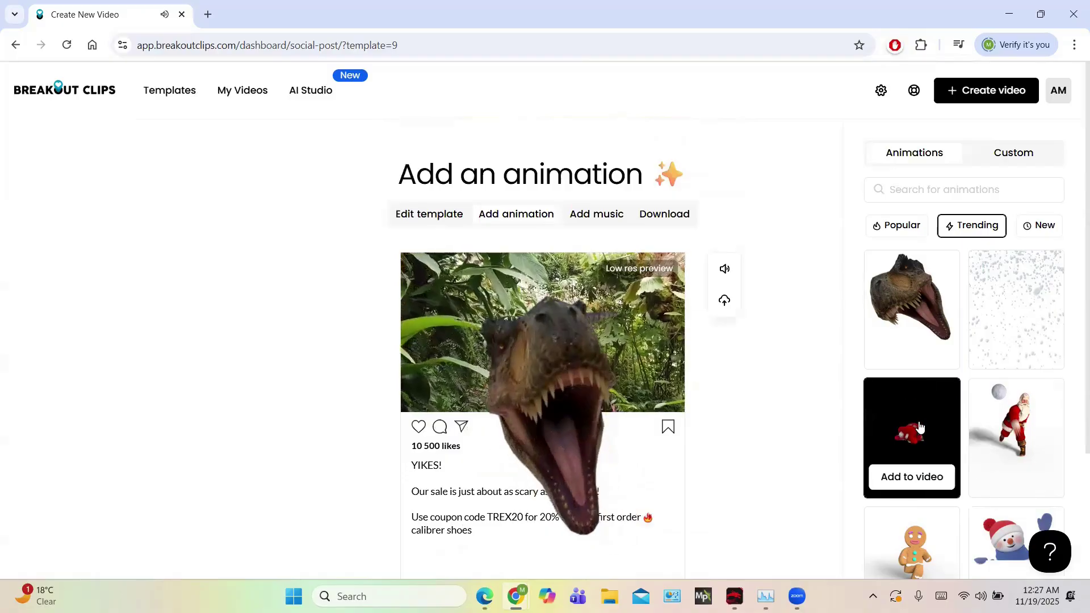
click(920, 427)
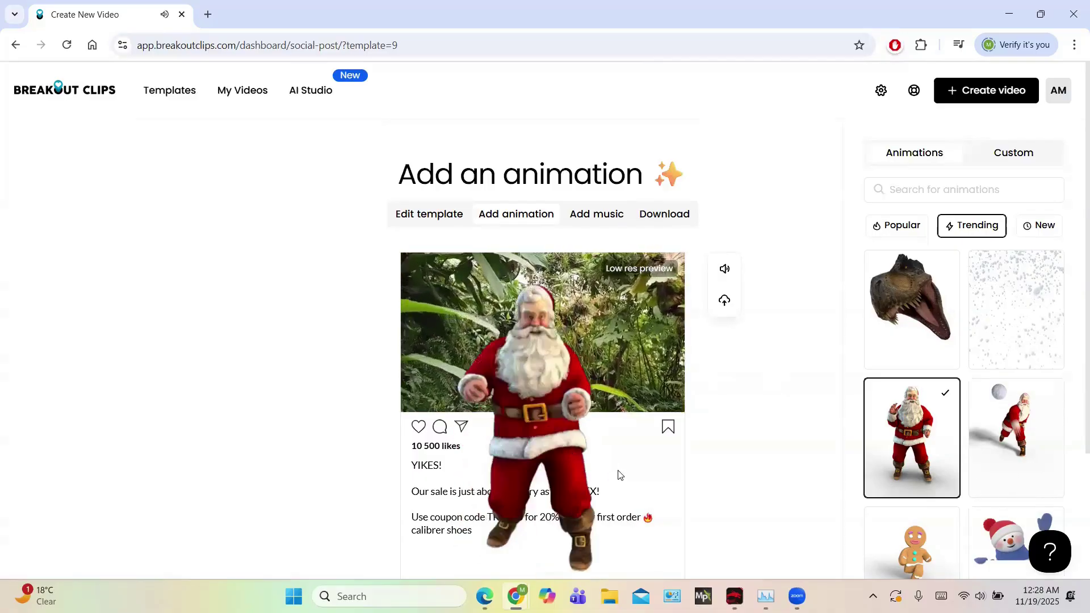
scroll(635, 477, down, 3)
click(635, 477)
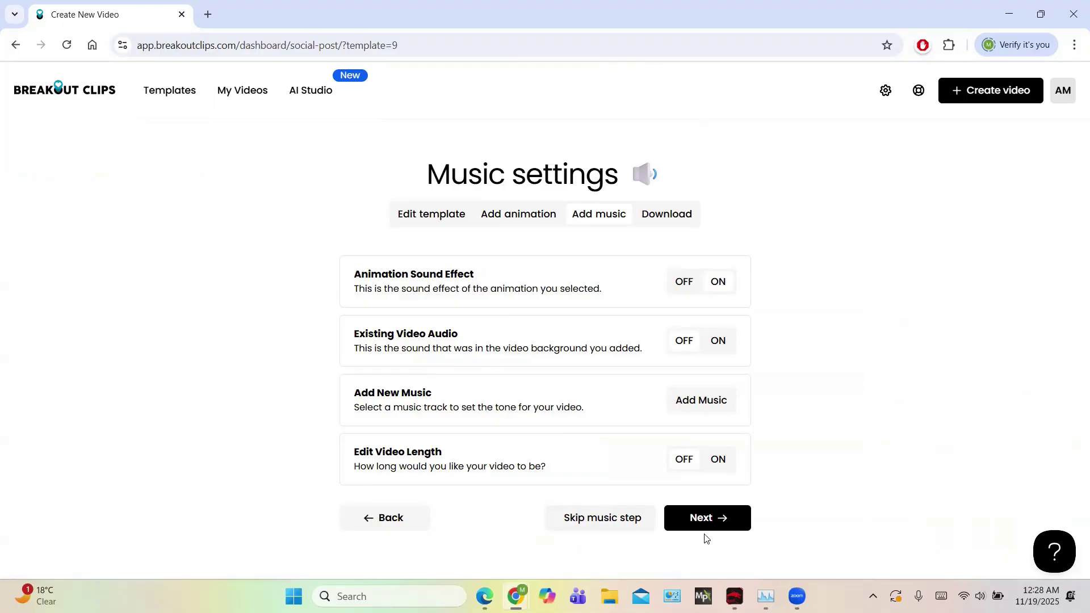
Keep the default music settings and render the 10-second Social Post #2 video
click(722, 523)
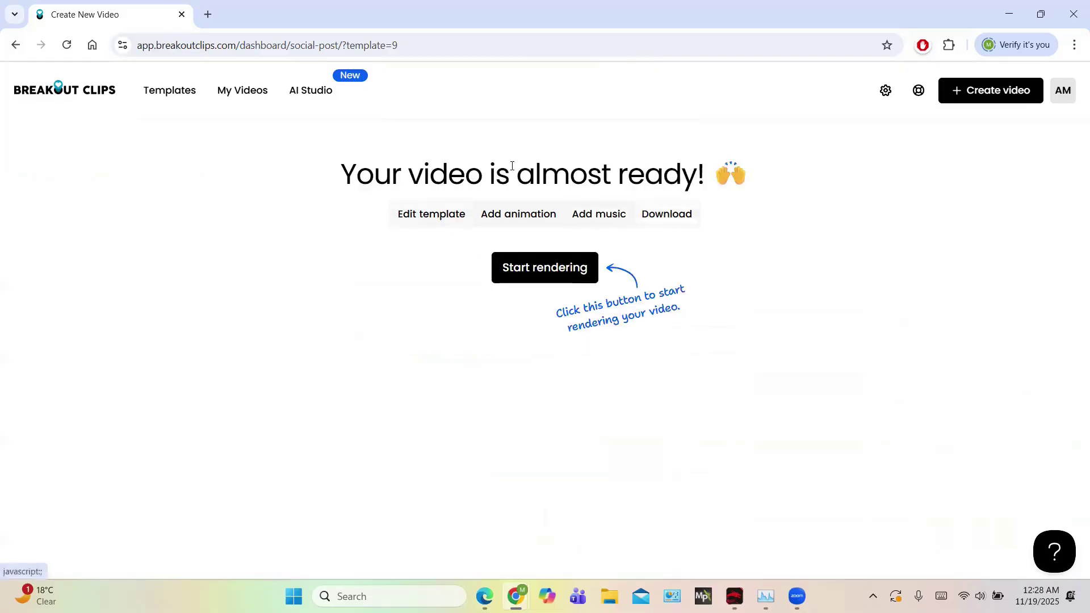
click(527, 267)
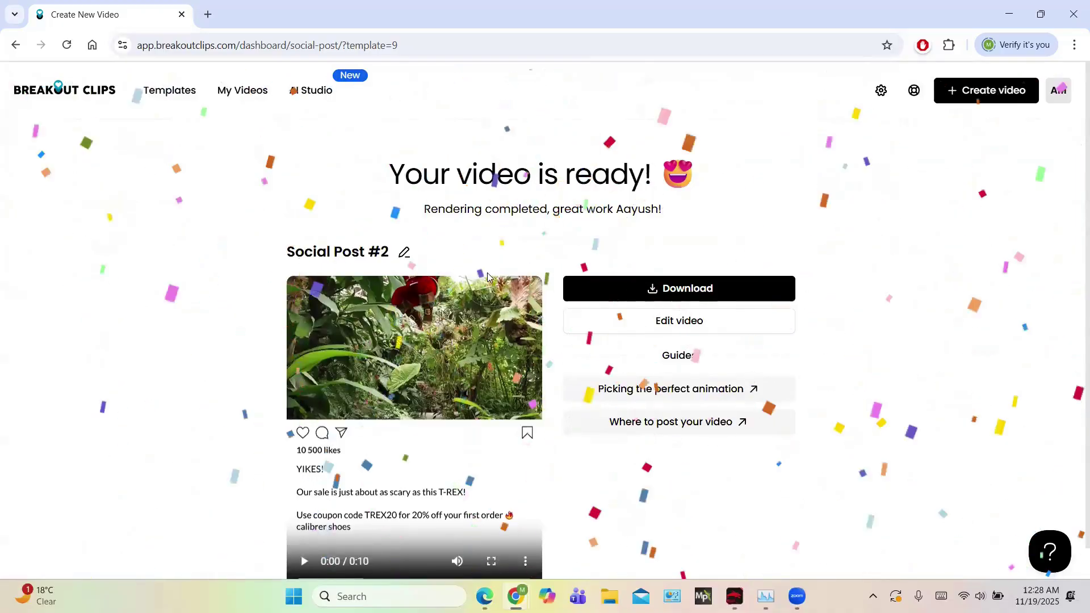
Download the rendered video as Social-Post-2.mp4 and open the file
scroll(461, 233, down, 1)
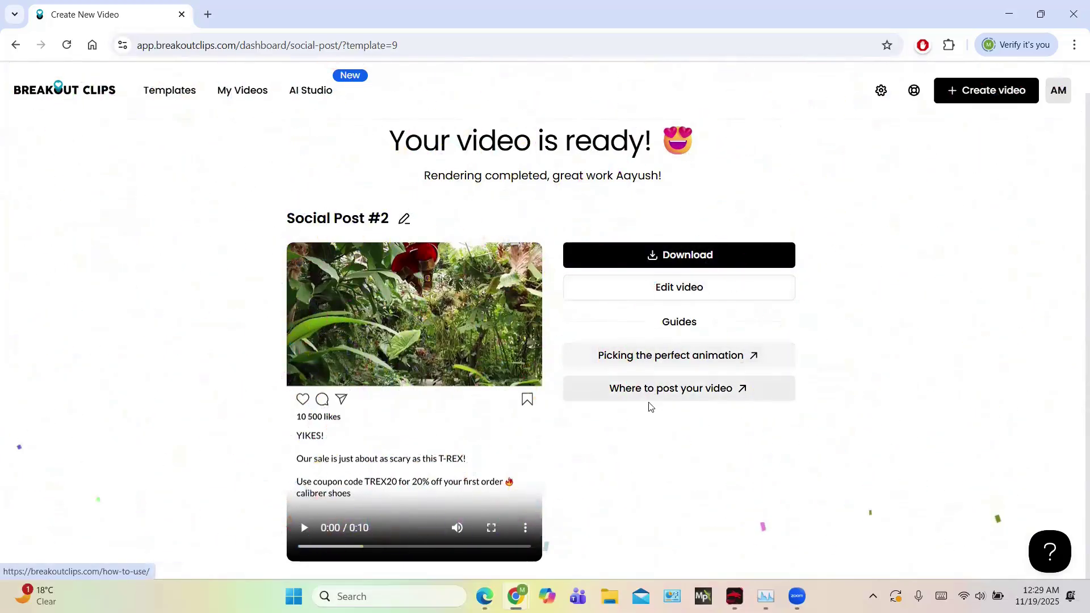
click(699, 260)
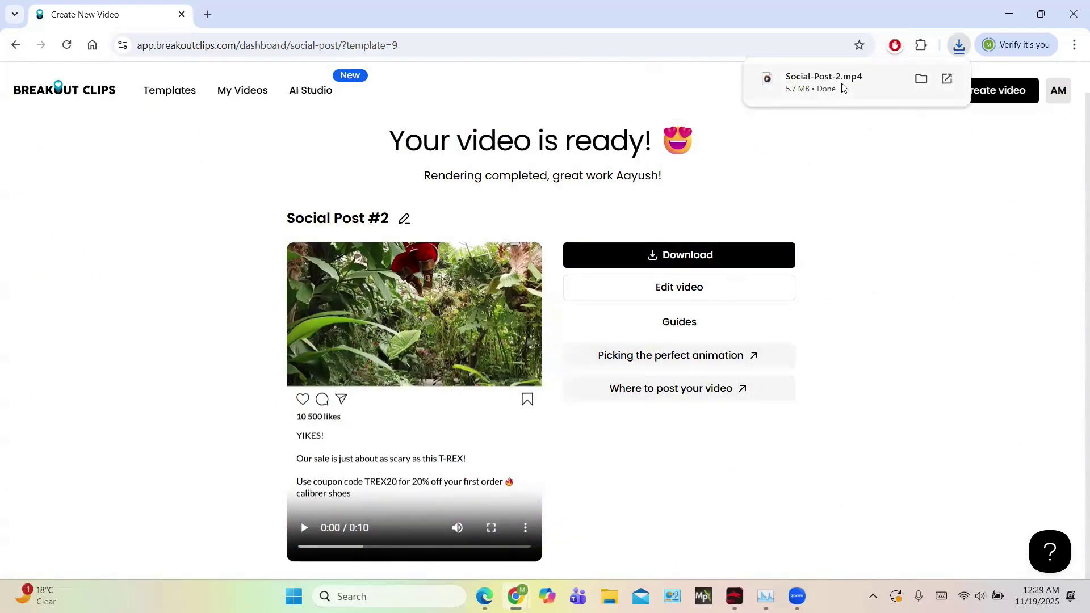
click(843, 86)
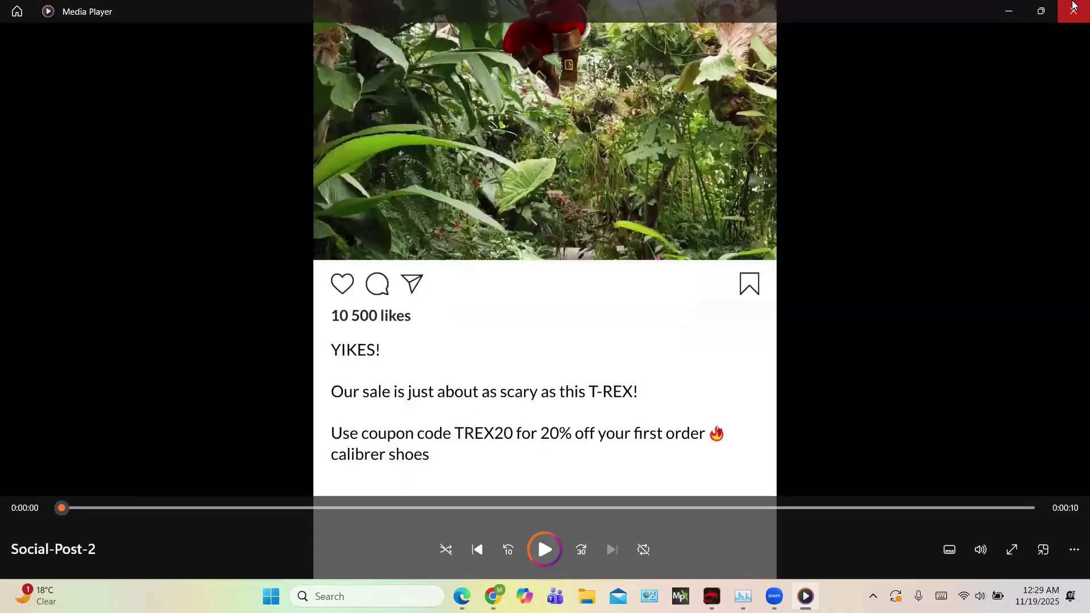
Close Media Player after reviewing the Social-Post-2 video
click(1073, 8)
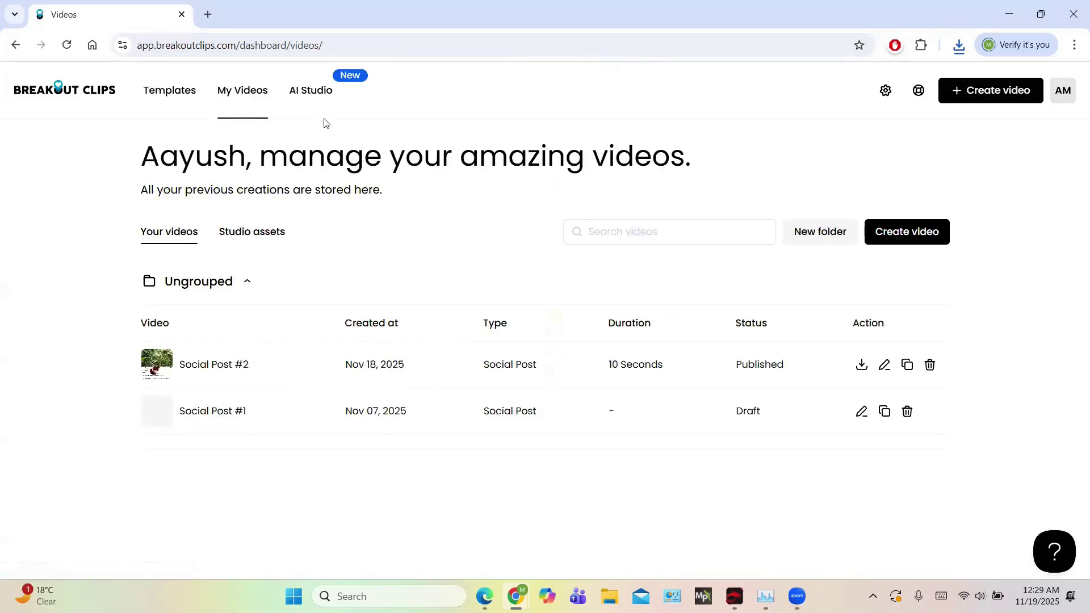
Go to AI Studio's 'Add your logo to animations' page from My Videos
mouse_move(310, 98)
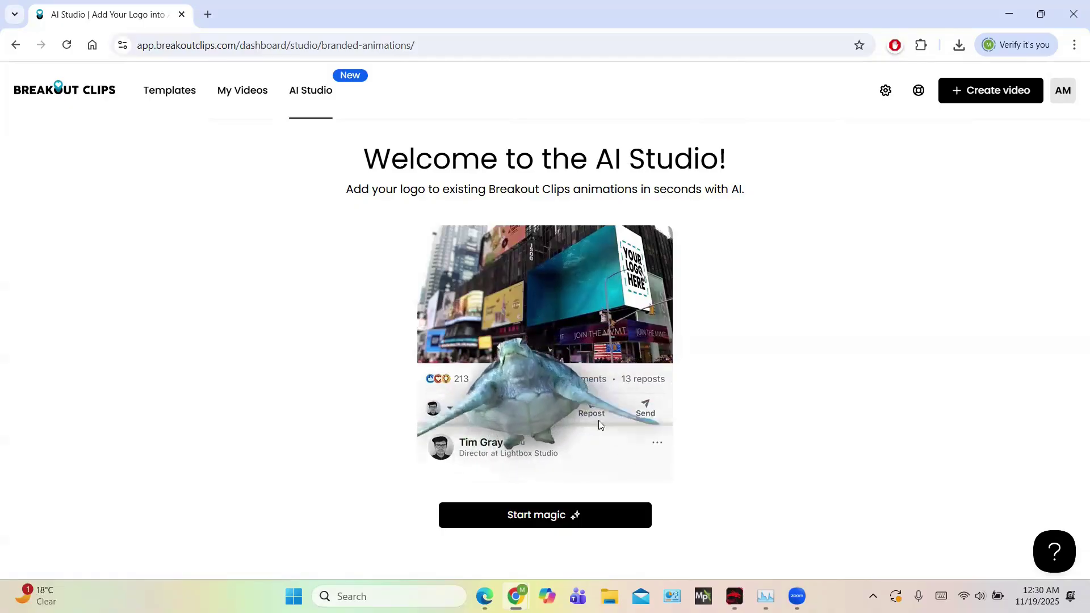
Start magic, skip the tour, and select the glass-tower billboard animation
click(551, 515)
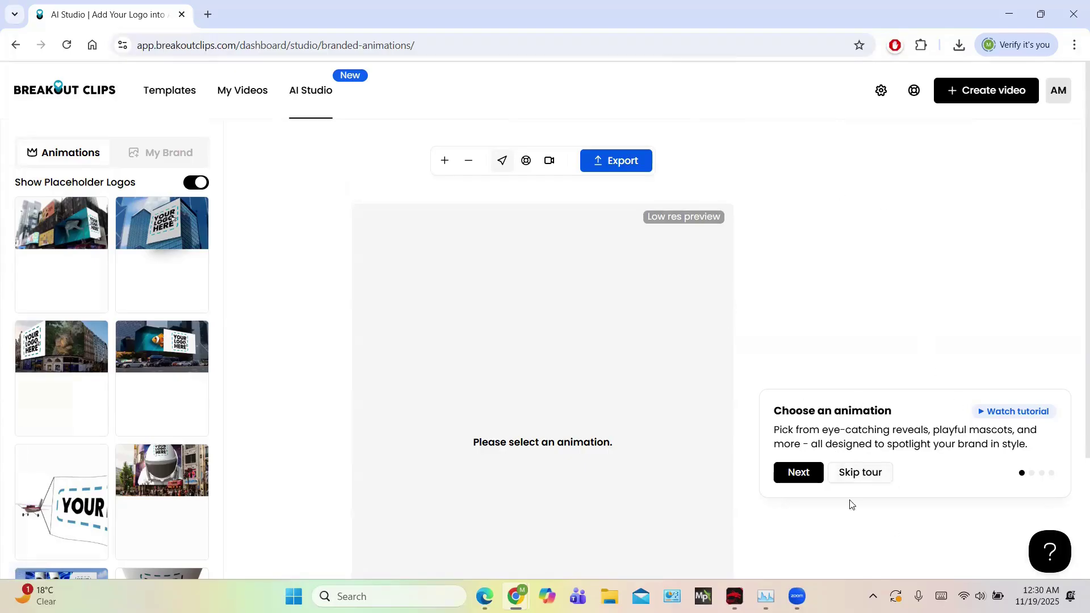
click(858, 476)
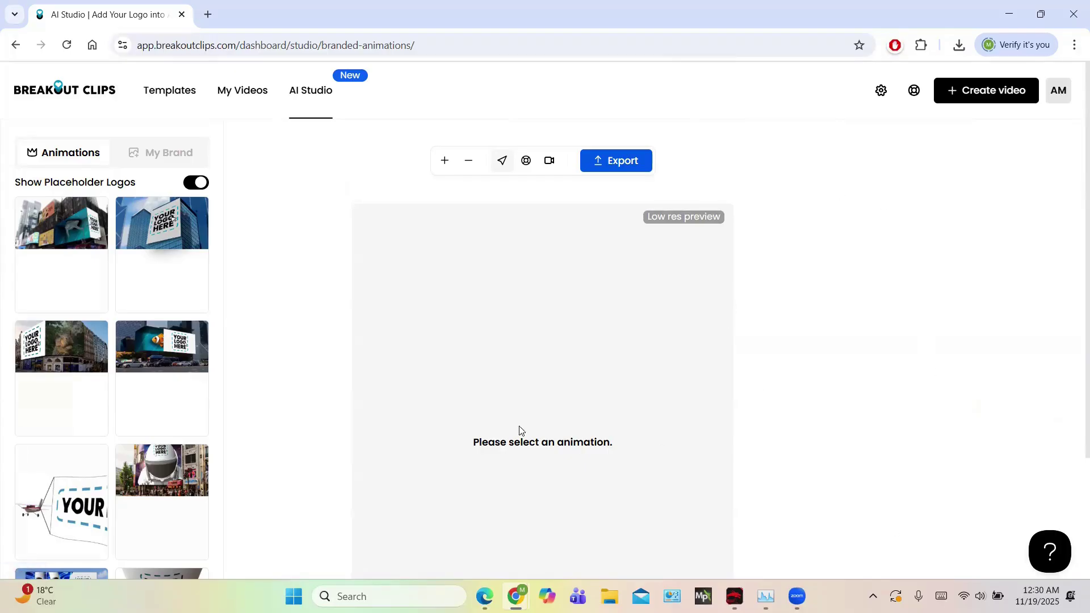
mouse_move(180, 237)
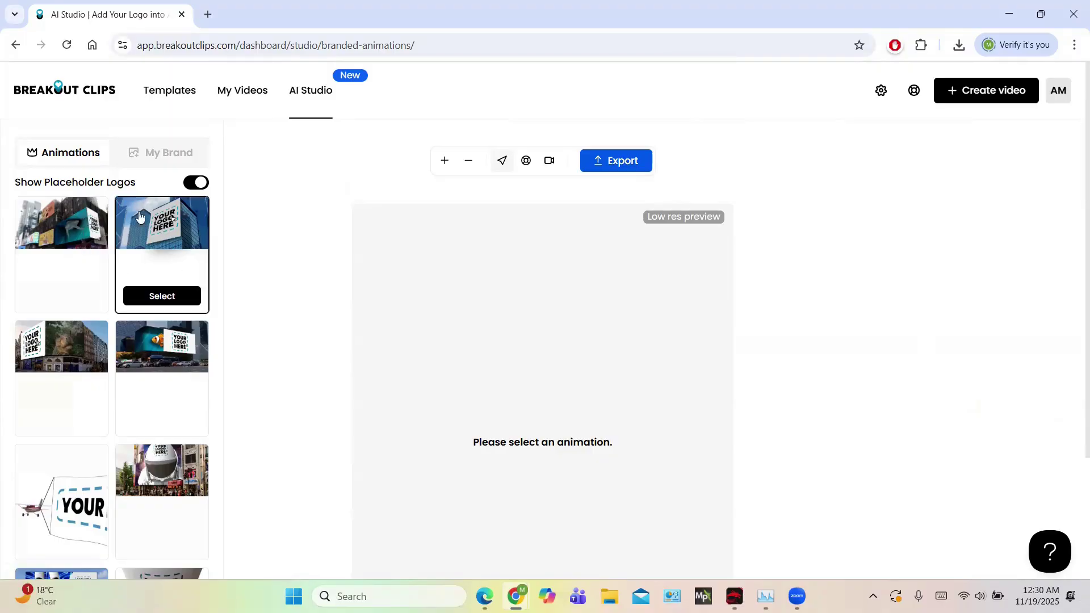
click(162, 235)
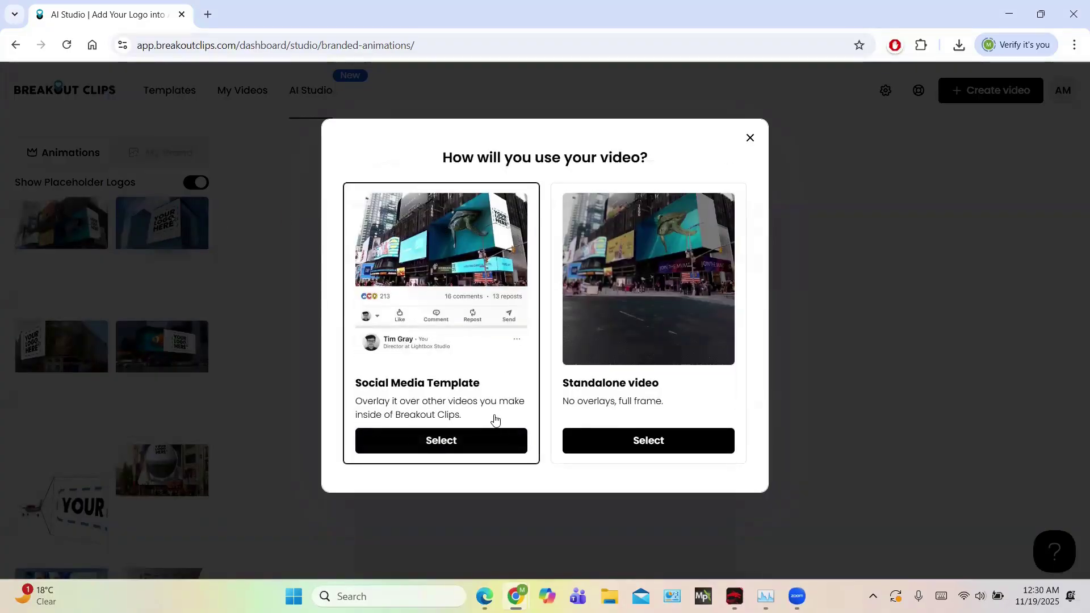
Use the billboard as a social media template and upload download.jpg from the Desktop as the logo
click(479, 441)
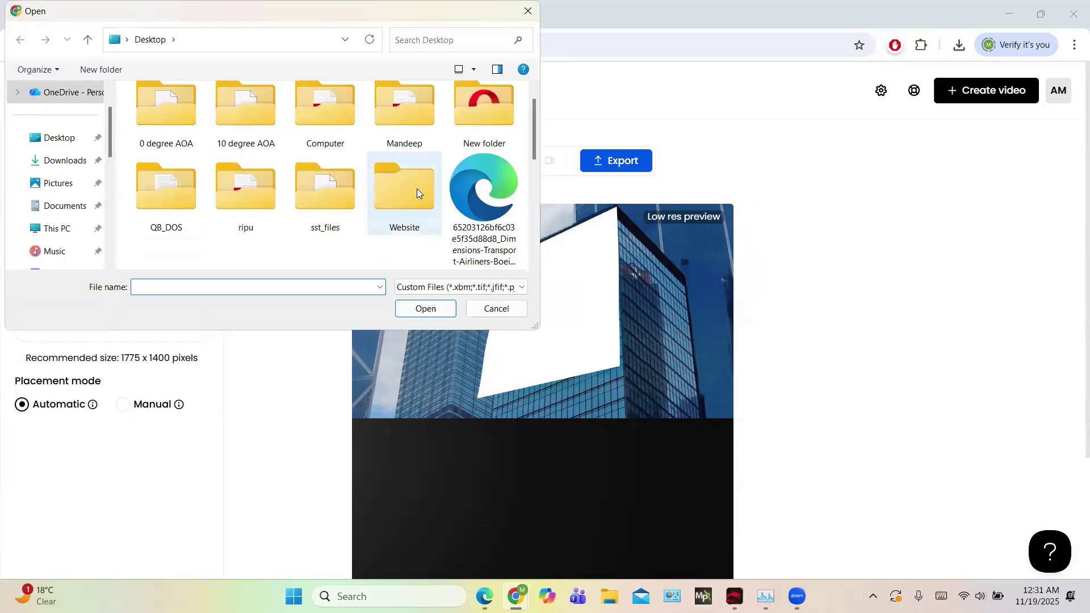
scroll(418, 190, down, 5)
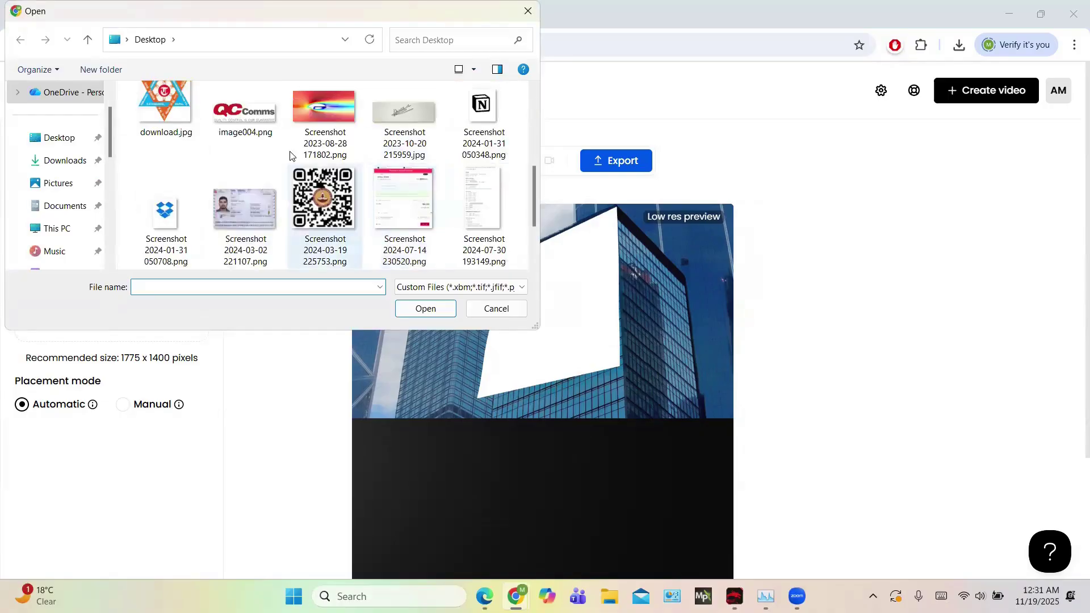
click(193, 118)
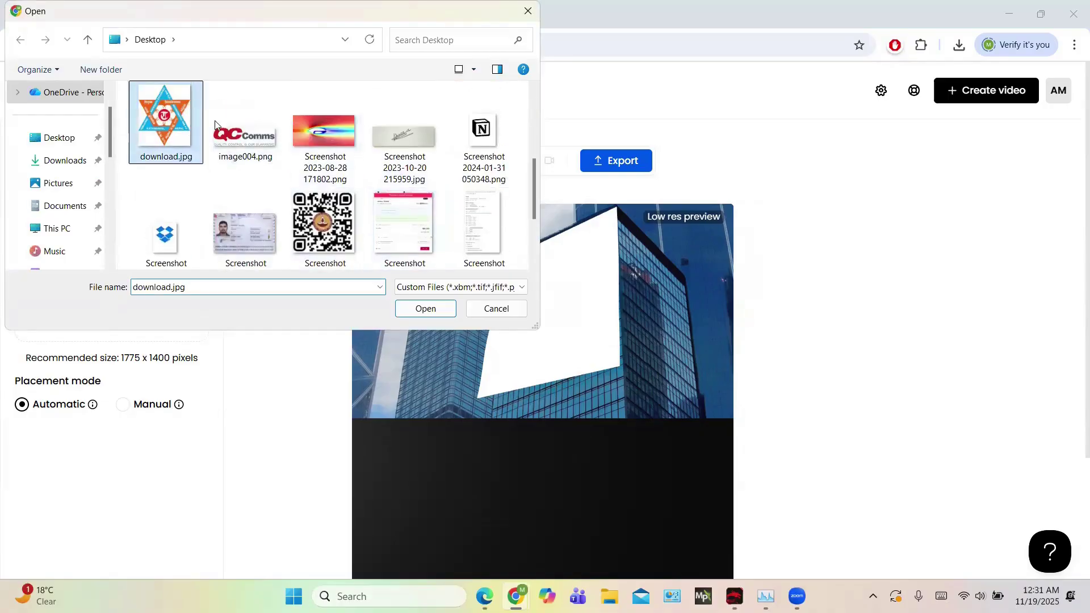
click(425, 309)
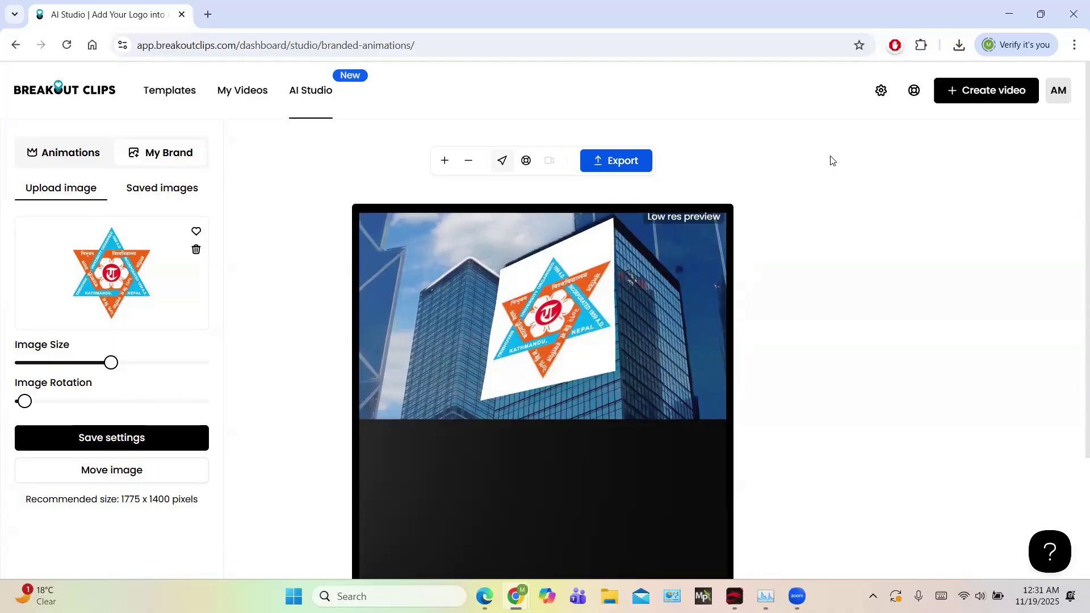
Play the preview of the branded billboard logo animation
scroll(832, 160, down, 3)
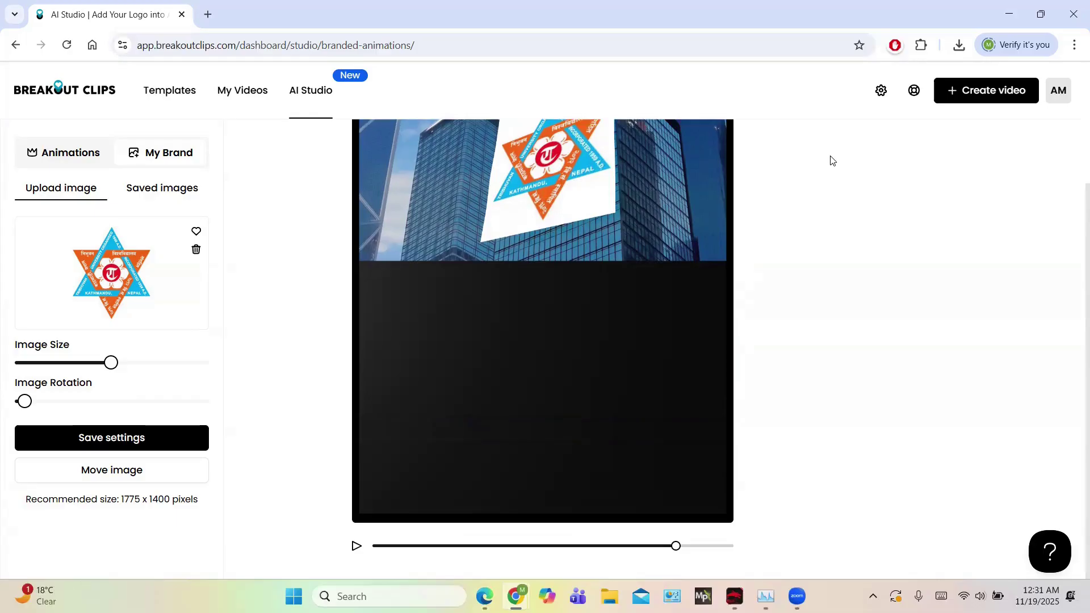
scroll(830, 160, up, 2)
scroll(817, 173, down, 2)
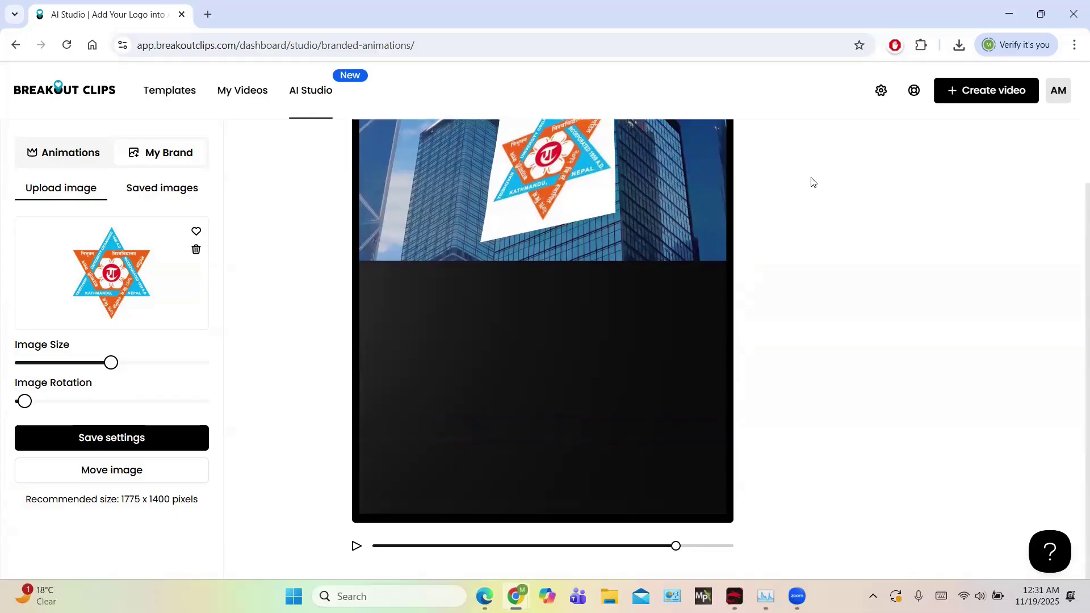
click(356, 547)
scroll(756, 383, up, 3)
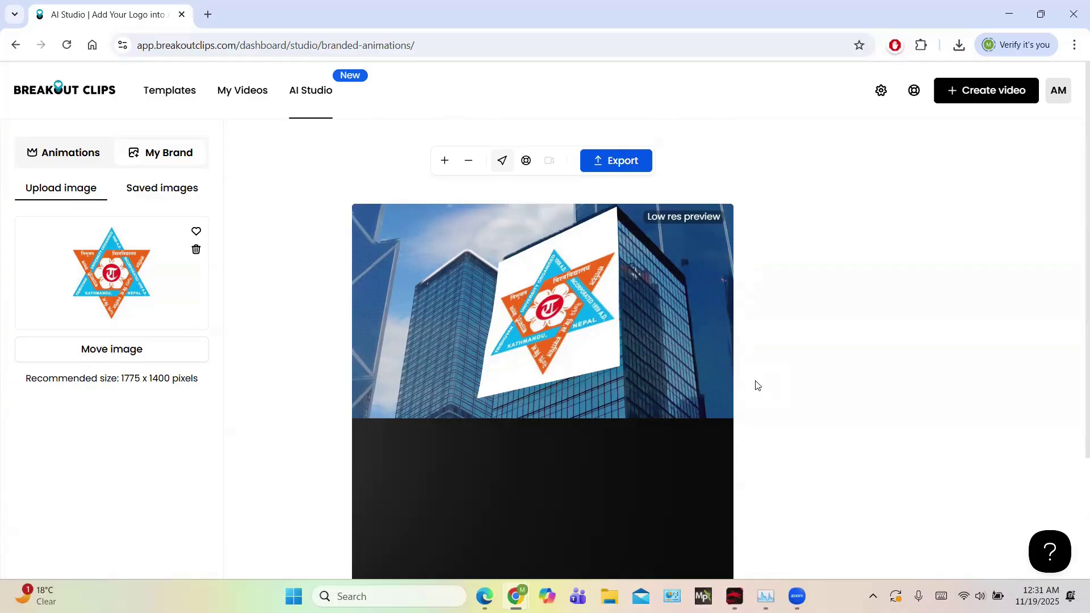
Export the billboard logo animation and let rendering reach about 36%
scroll(756, 385, down, 3)
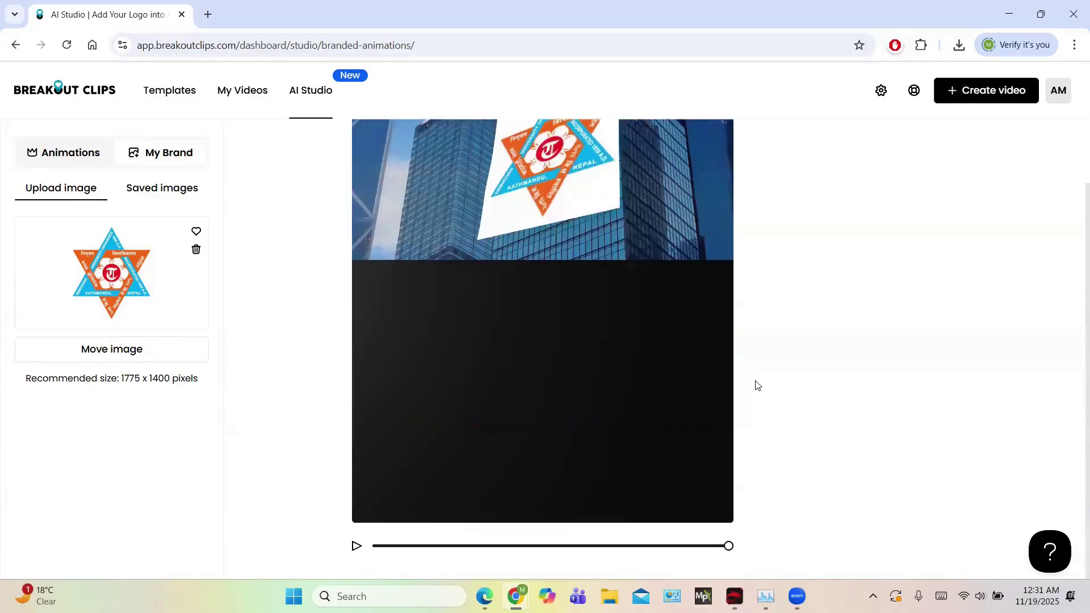
scroll(756, 386, up, 3)
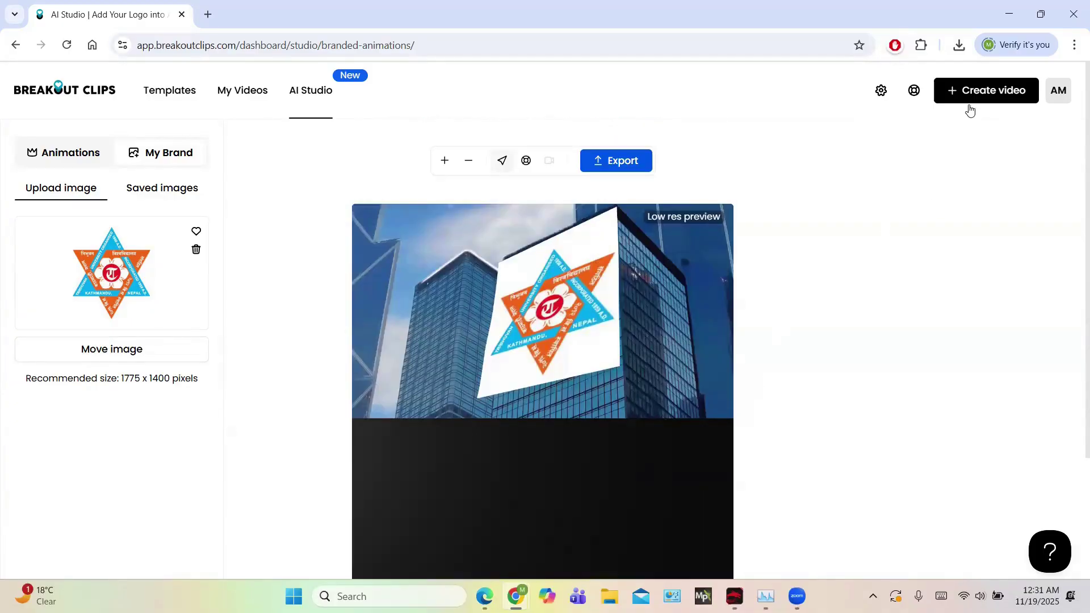
click(607, 163)
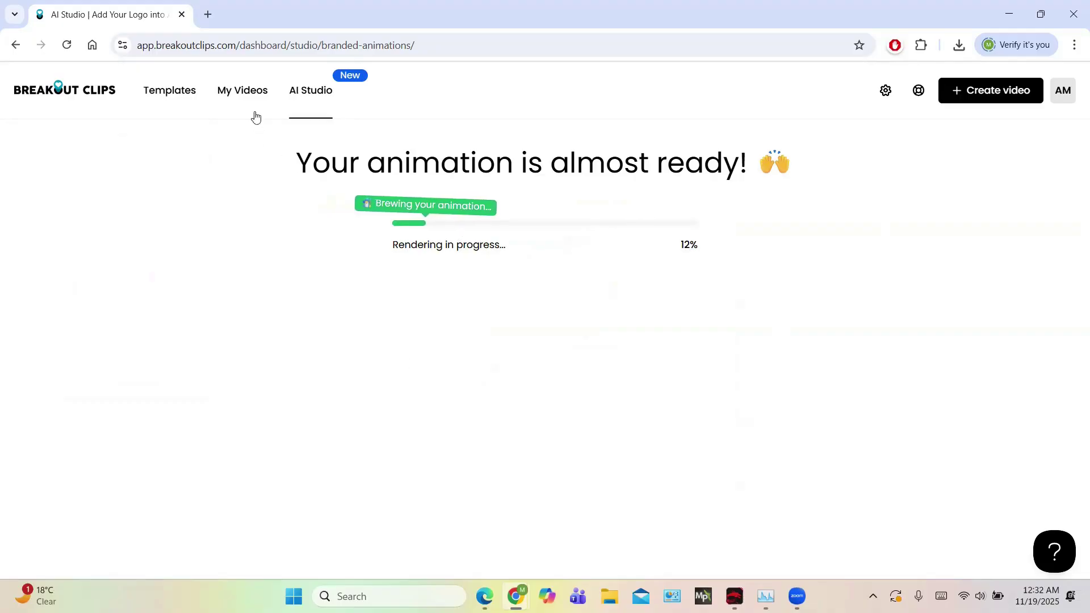
mouse_move(317, 93)
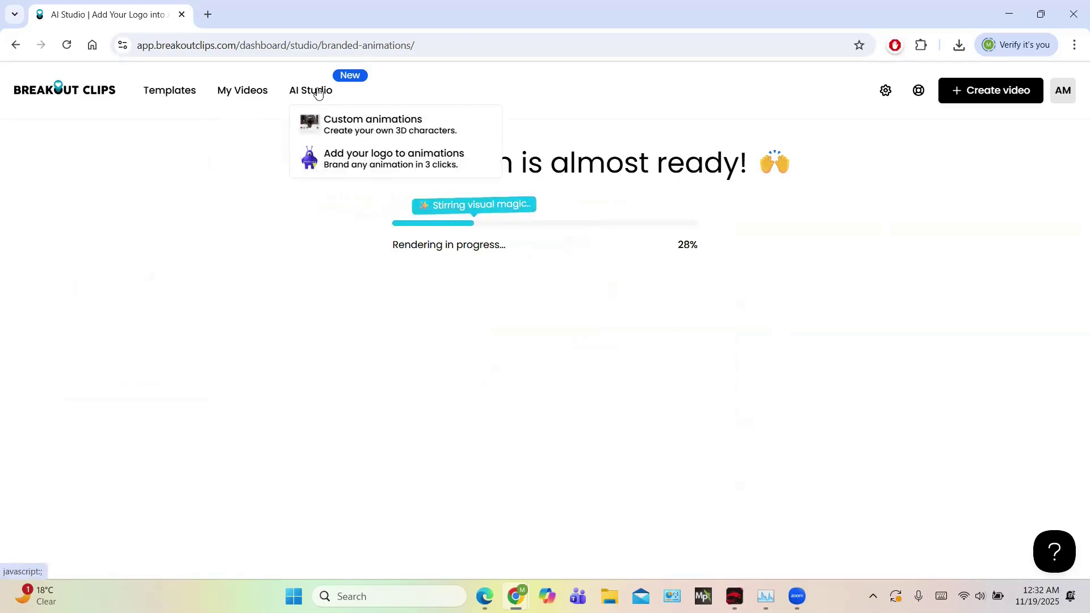
Start a new social video from AI Studio's Custom animations and focus the empty prompt
click(344, 132)
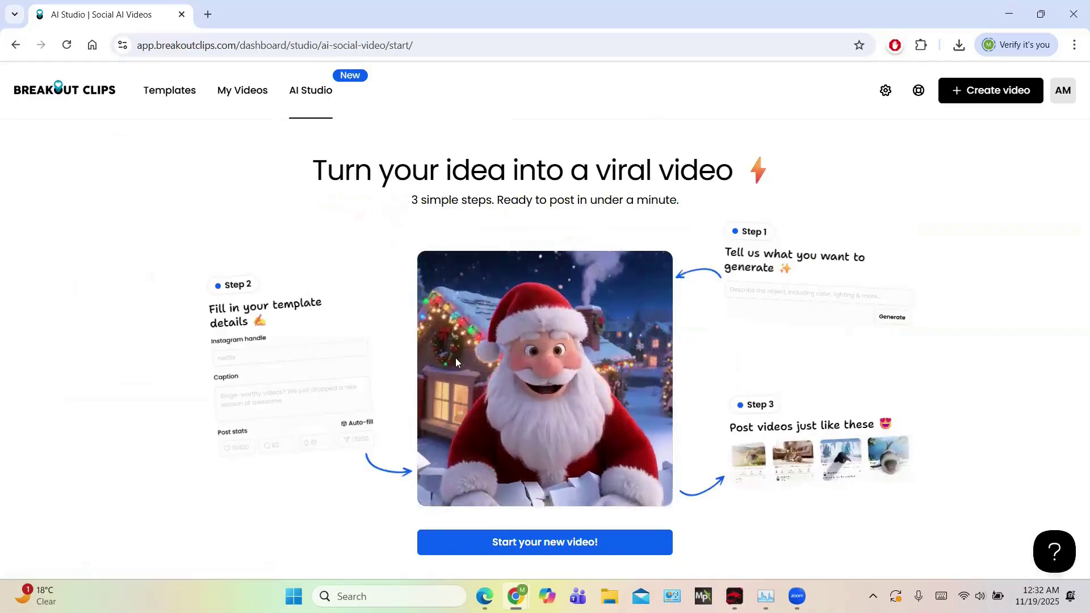
click(518, 546)
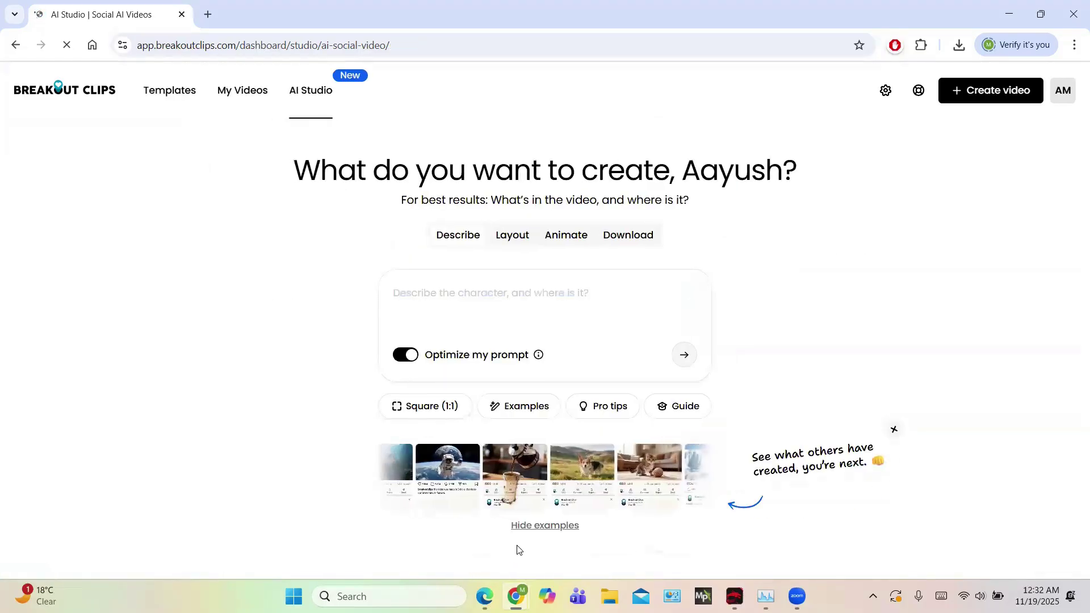
click(494, 290)
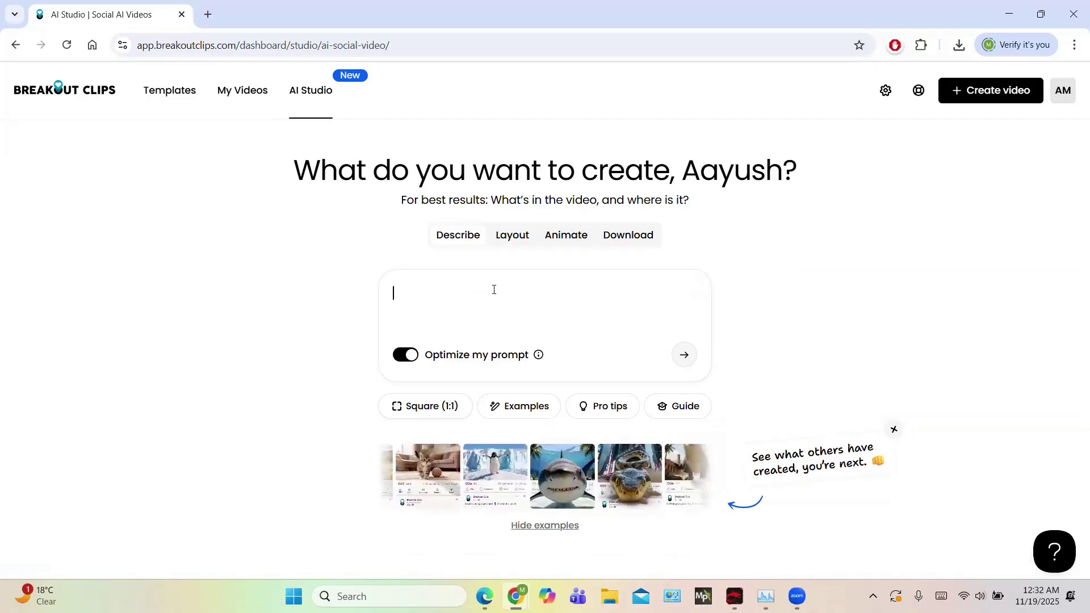
Submit 'i want a boy selling shoes', adopt the first optimized sneakers prompt, and generate a preview
text(i want)
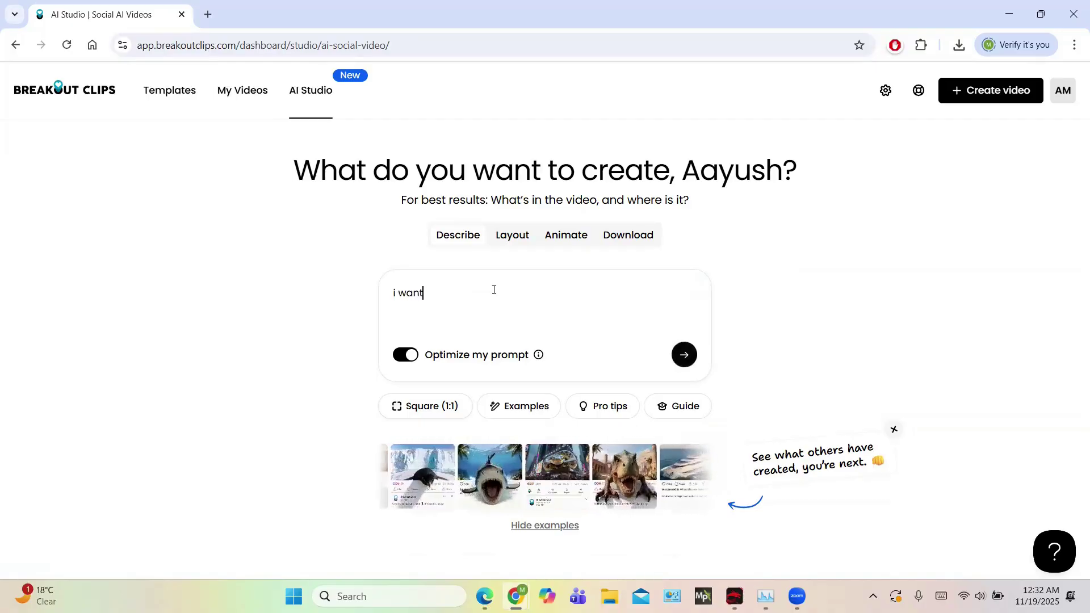
text( a )
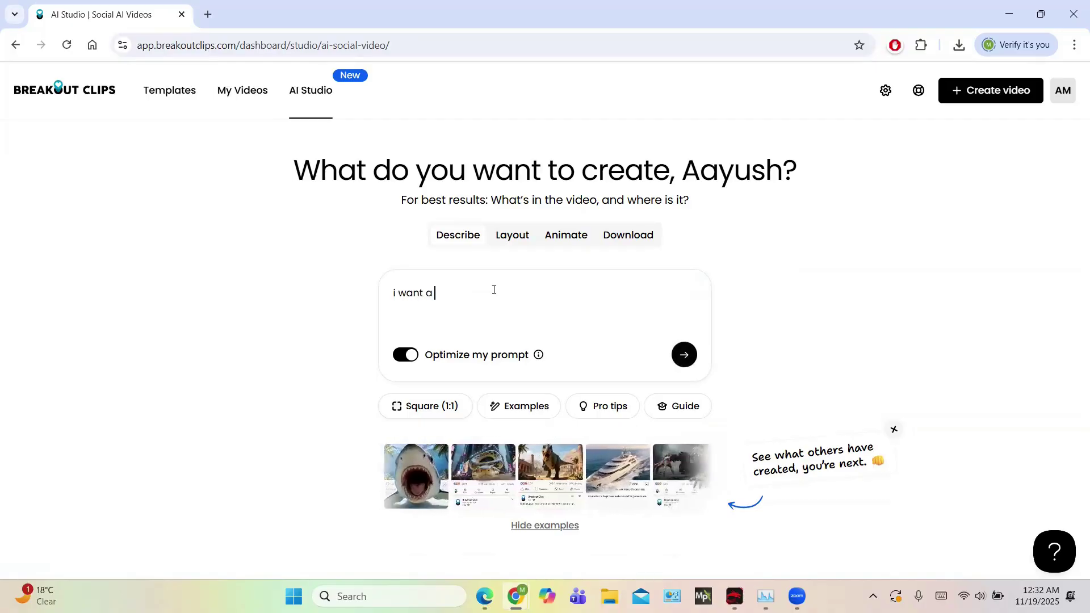
text(boy se)
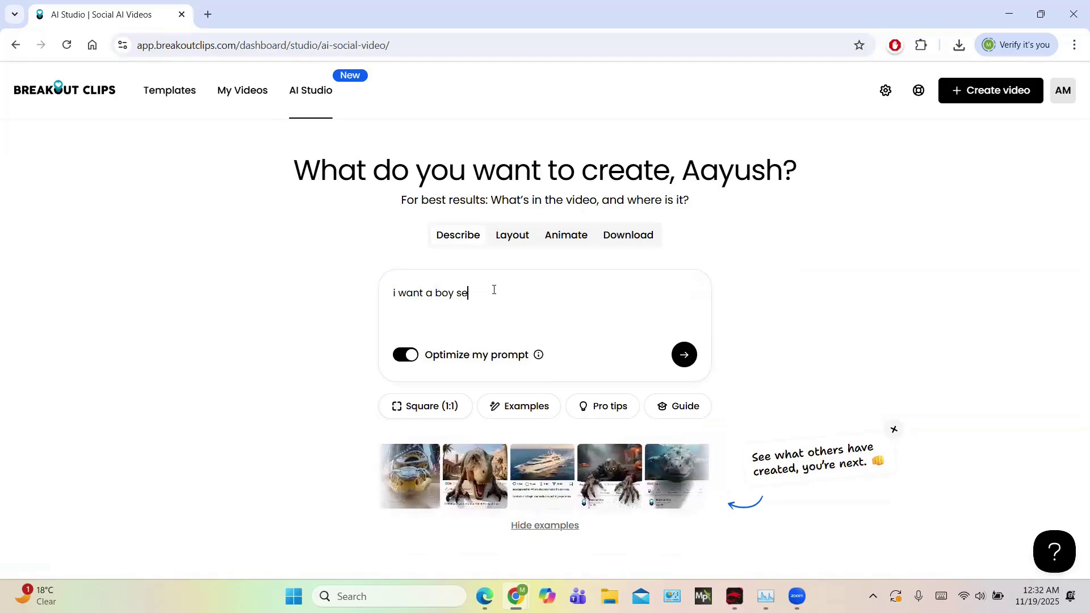
text(lling sh)
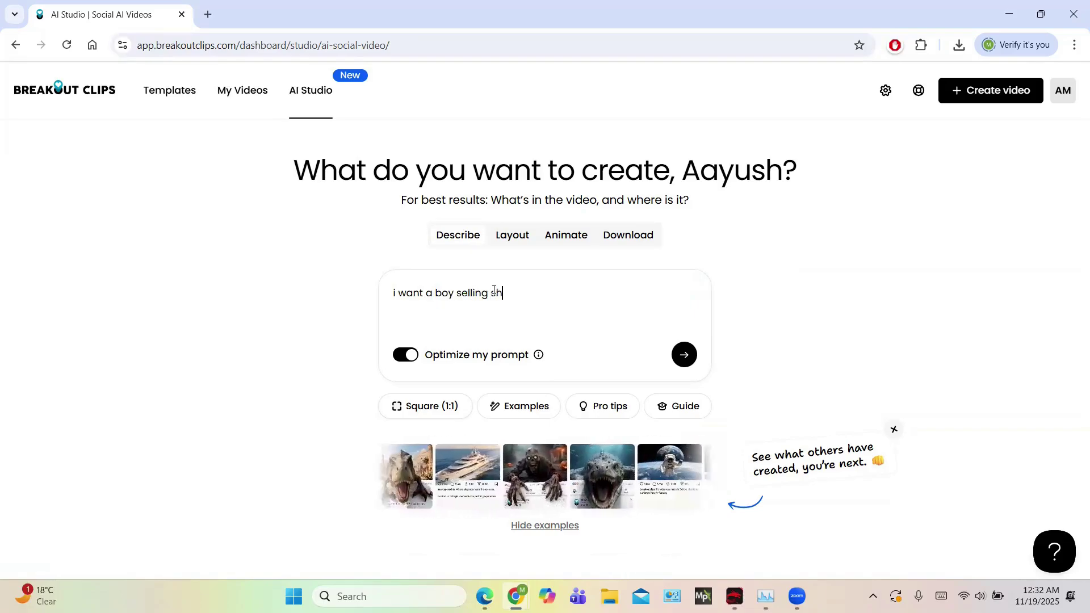
text(oes)
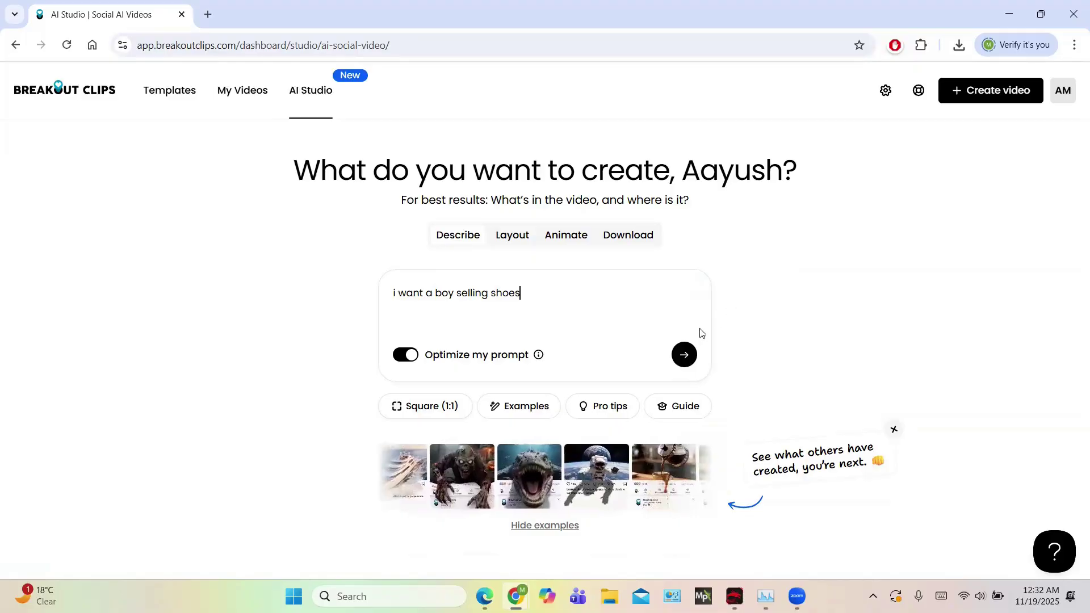
click(686, 357)
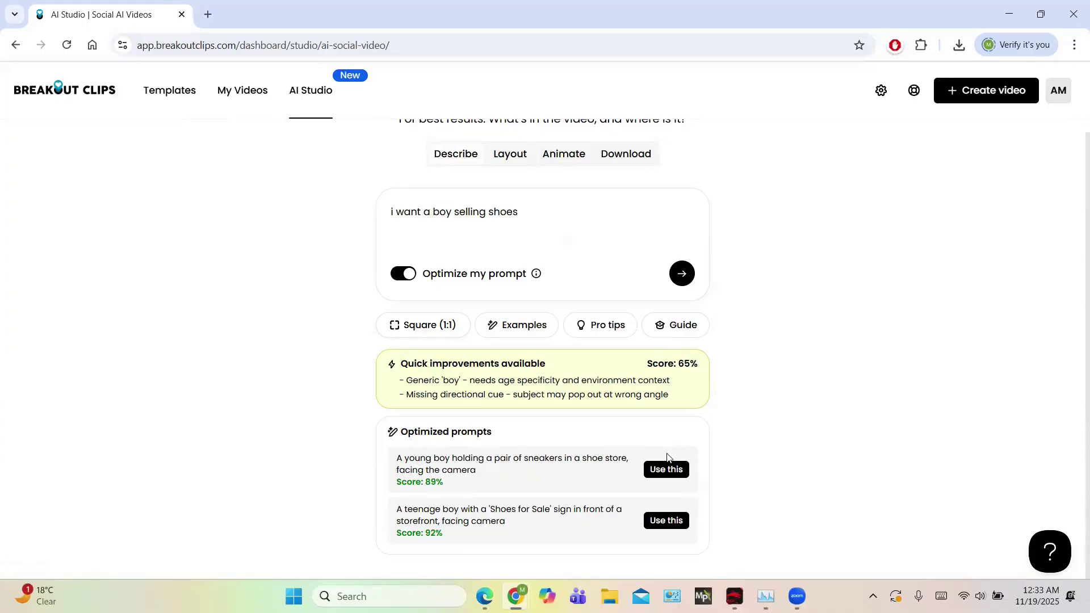
click(666, 471)
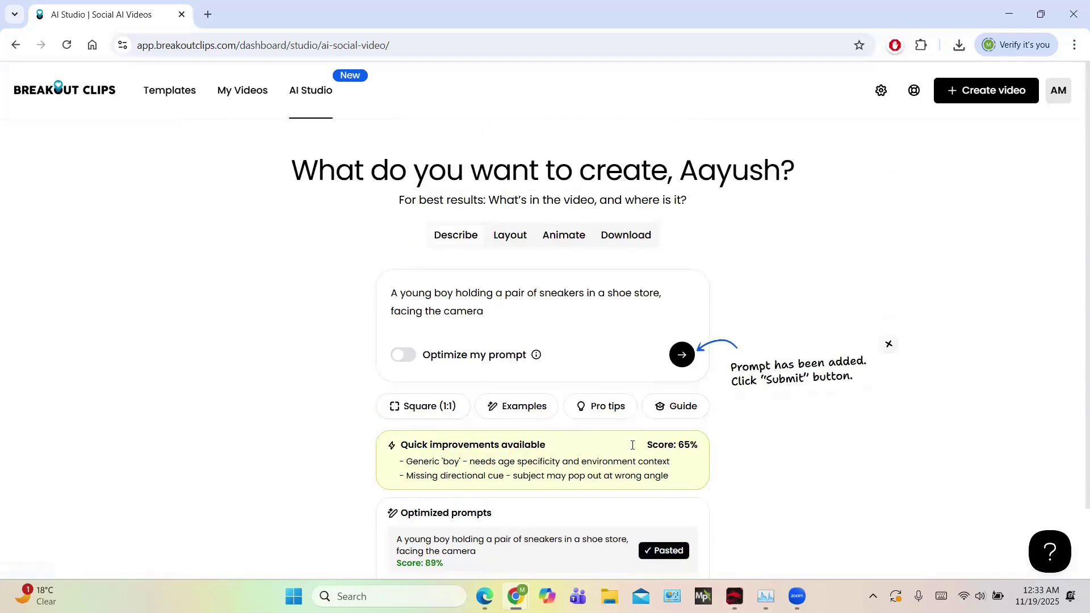
click(686, 356)
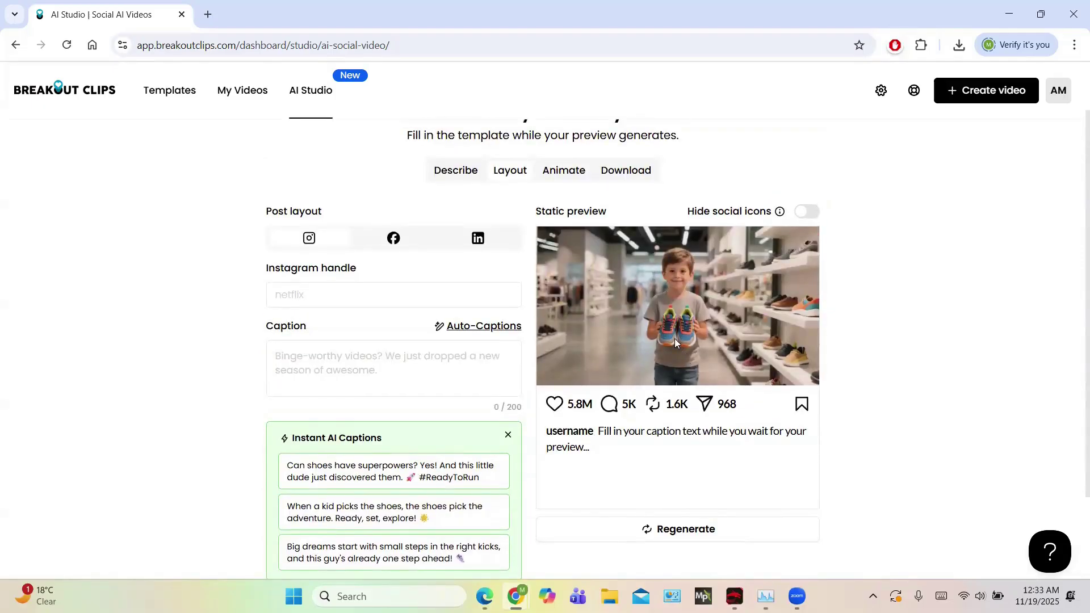
Scroll through the layout page showing the generated boy-with-sneakers preview
ctrl+scroll(674, 338, up, 5)
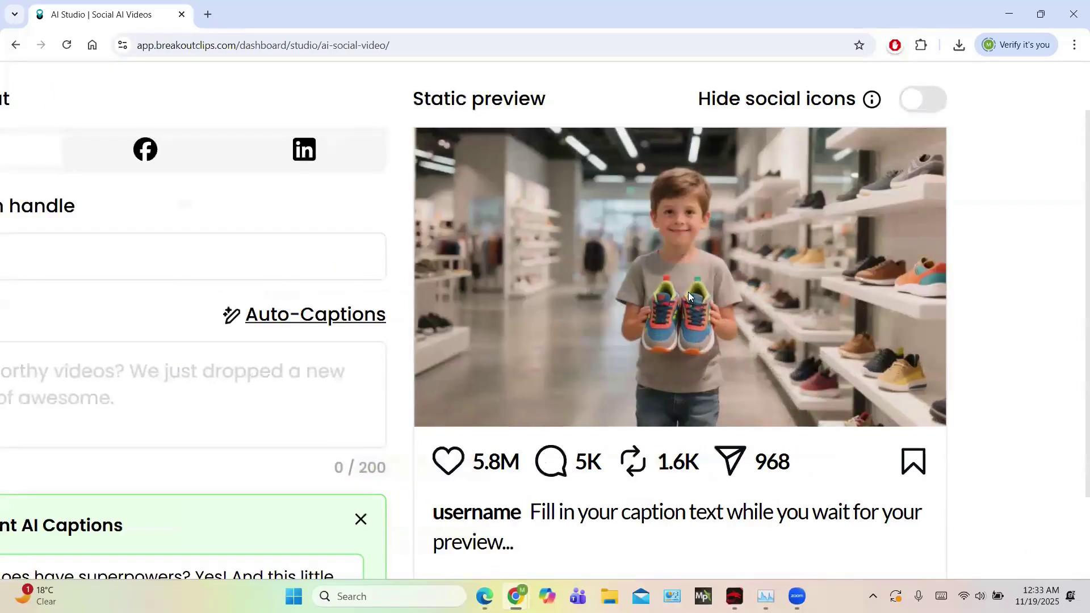
ctrl+scroll(688, 292, up, 2)
ctrl+scroll(688, 292, up, 3)
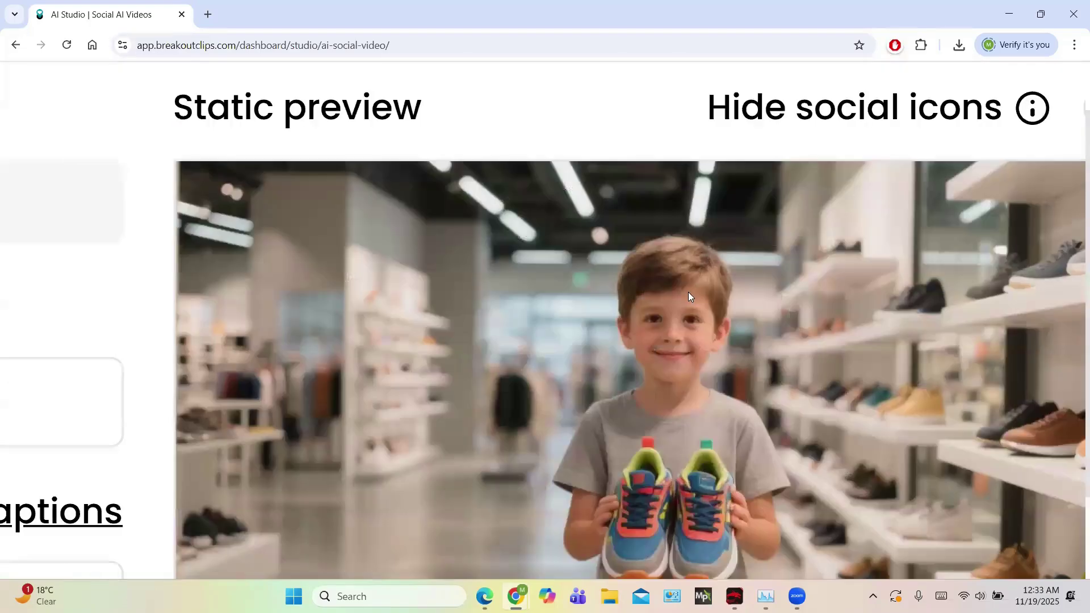
ctrl+scroll(688, 291, down, 4)
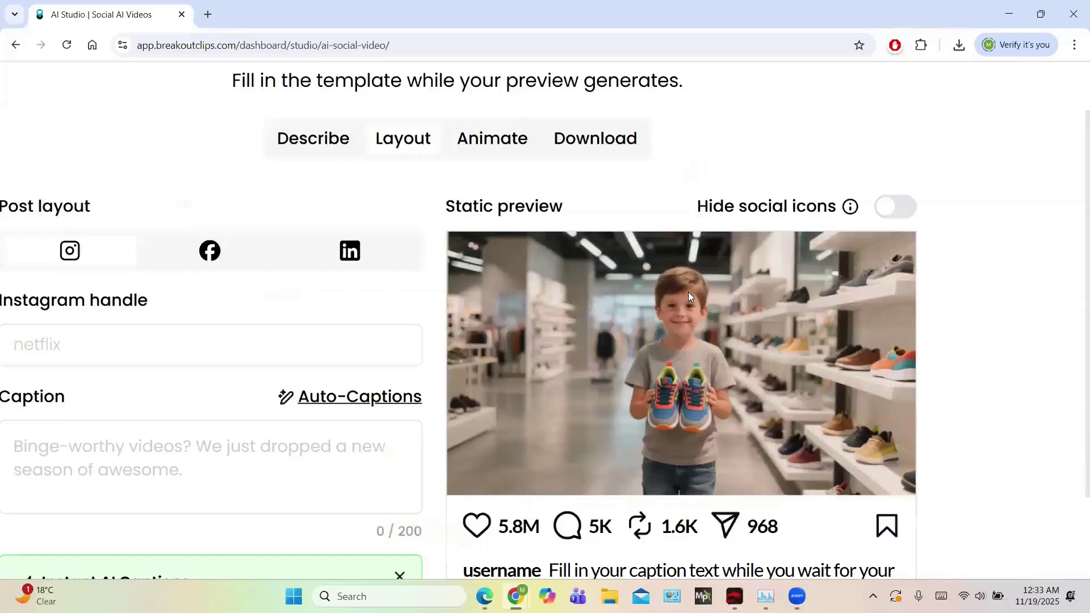
ctrl+scroll(689, 292, down, 3)
scroll(585, 470, down, 2)
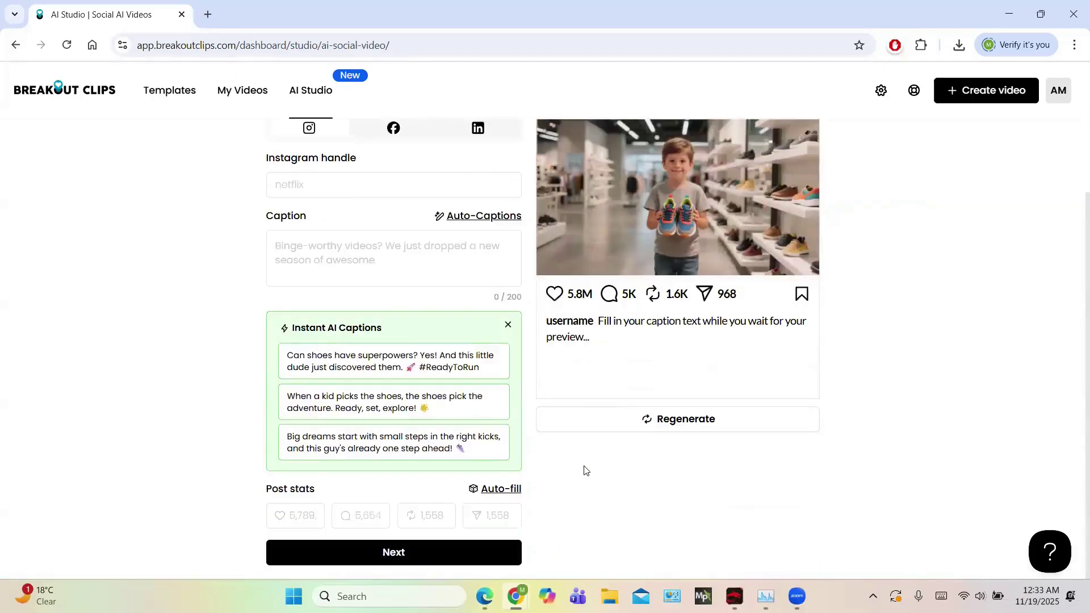
Fill in the Instagram handle and caption 'ghvhgfyhgftyh', then continue to the Animate step
click(439, 557)
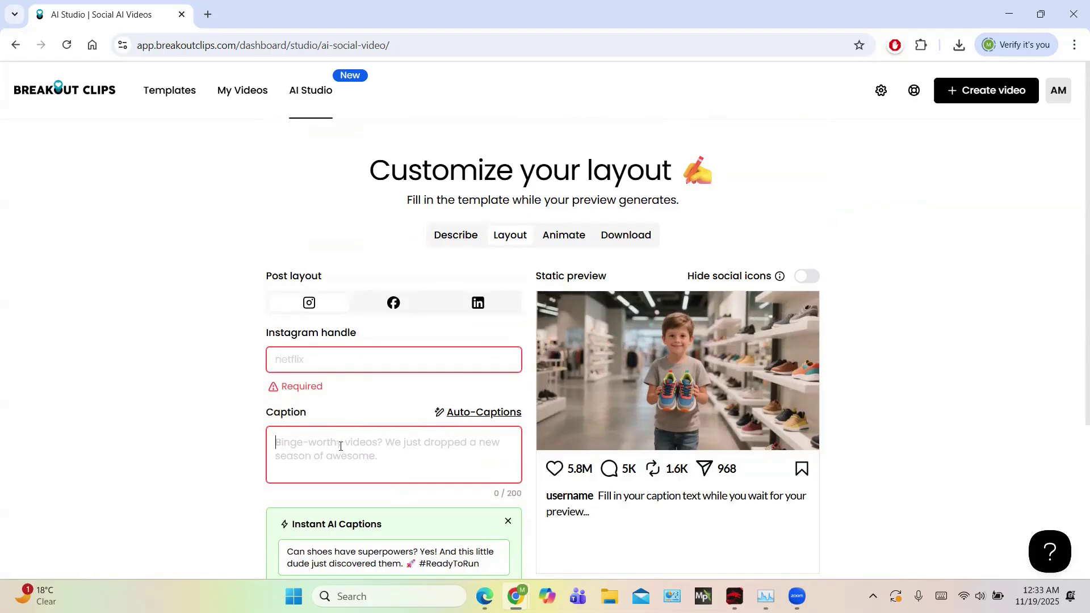
text(dhgffc)
click(324, 427)
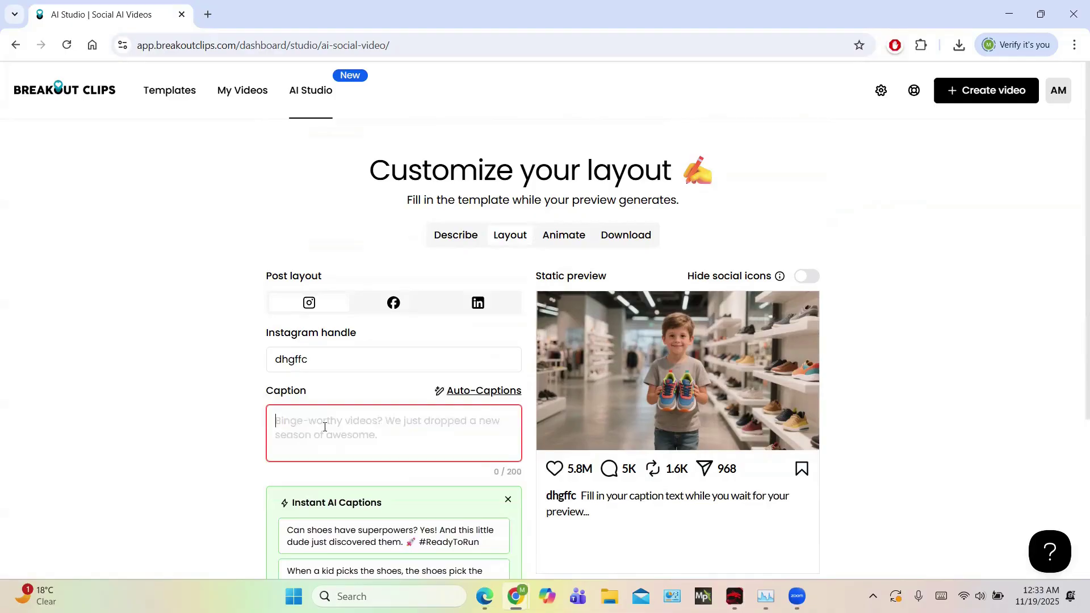
text(ghvhgfyhgftyh)
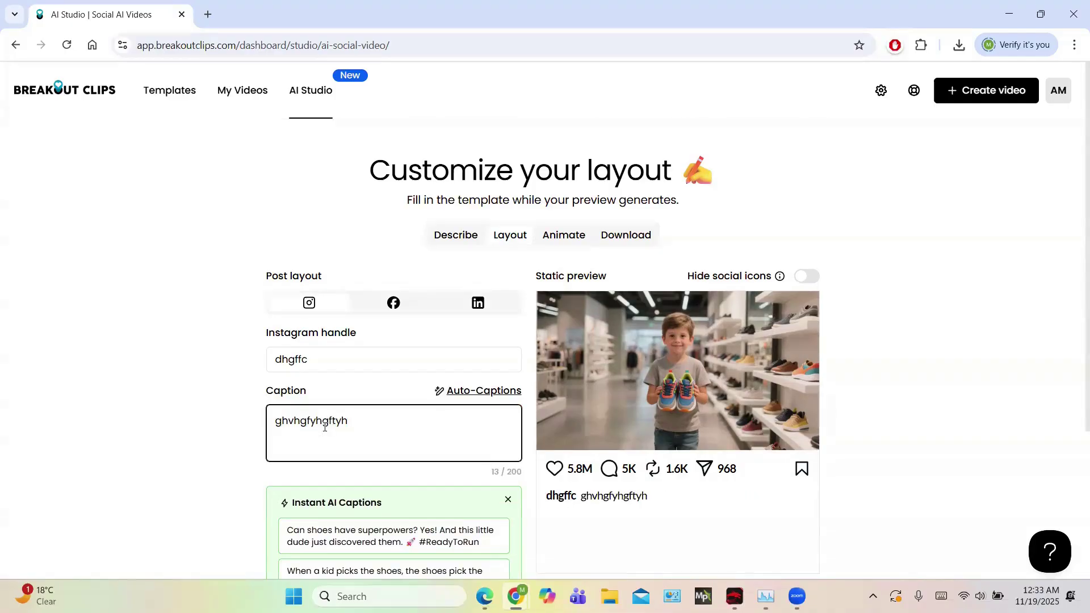
scroll(817, 540, down, 3)
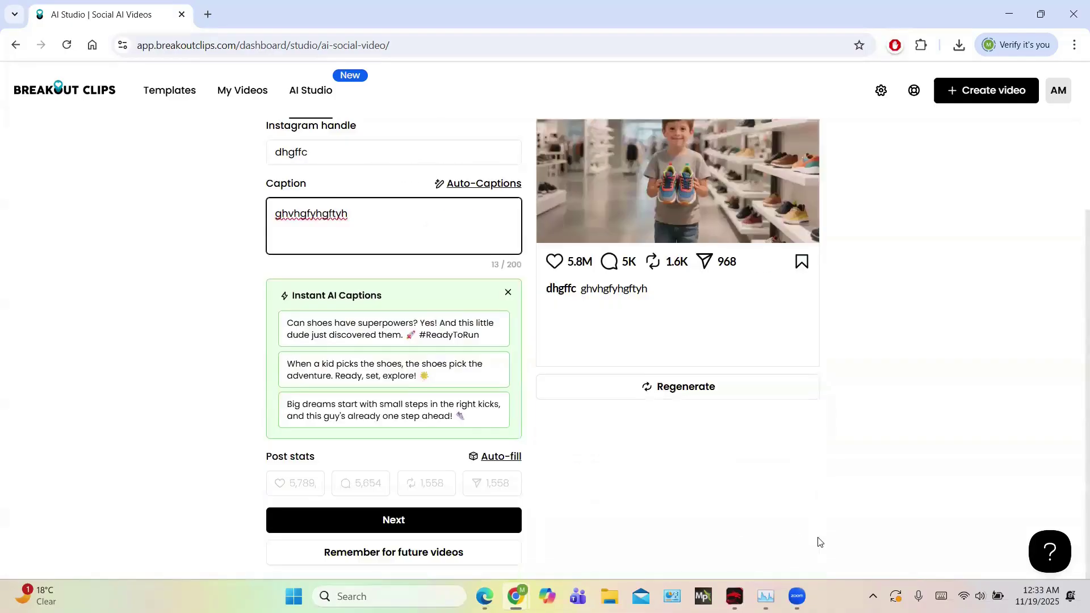
click(475, 526)
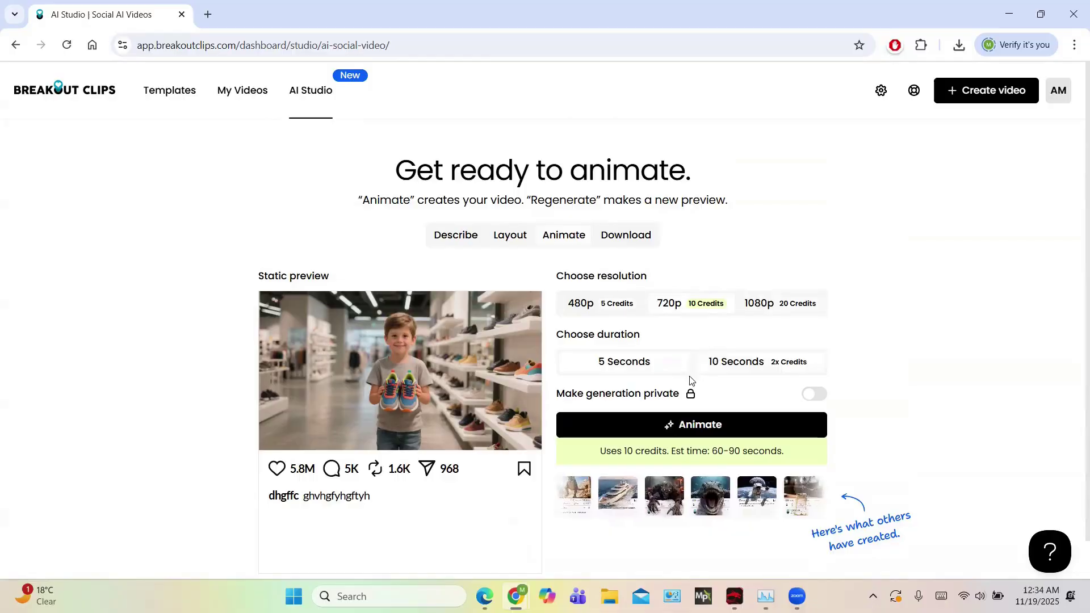
Animate the sneaker preview at 720p for 5 seconds, producing Social AI Video #1
click(683, 427)
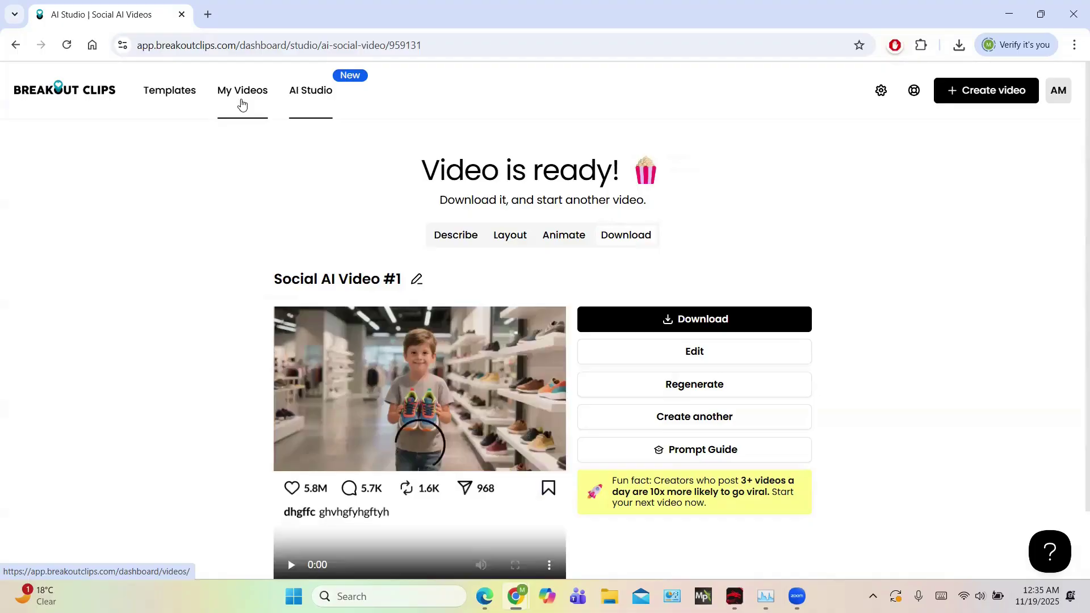
Watch the generated sneakers video to its end, then log out of the account
scroll(310, 315, down, 2)
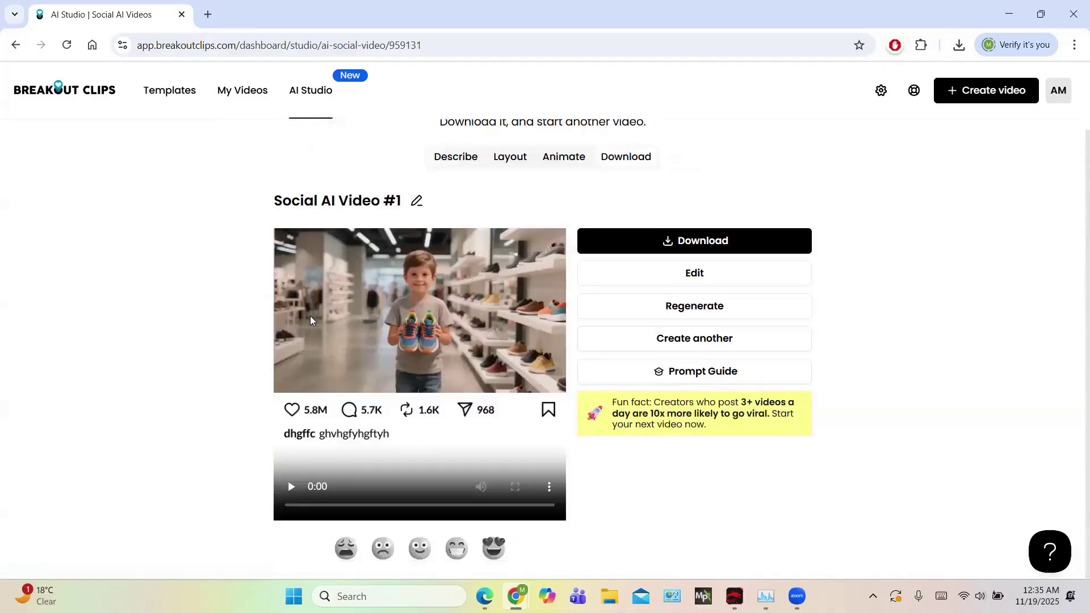
click(293, 487)
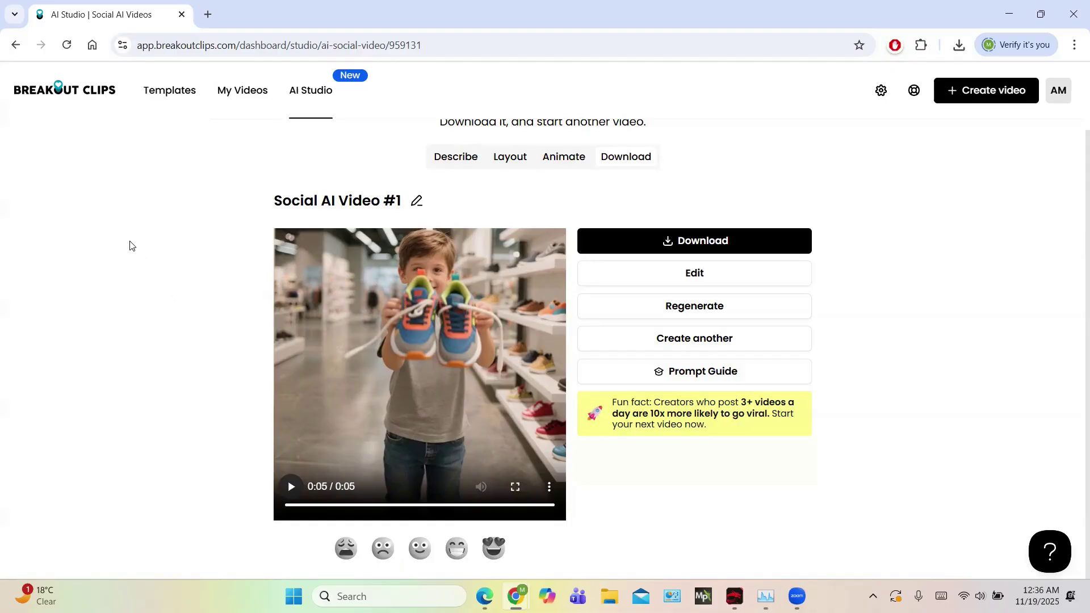
click(1059, 90)
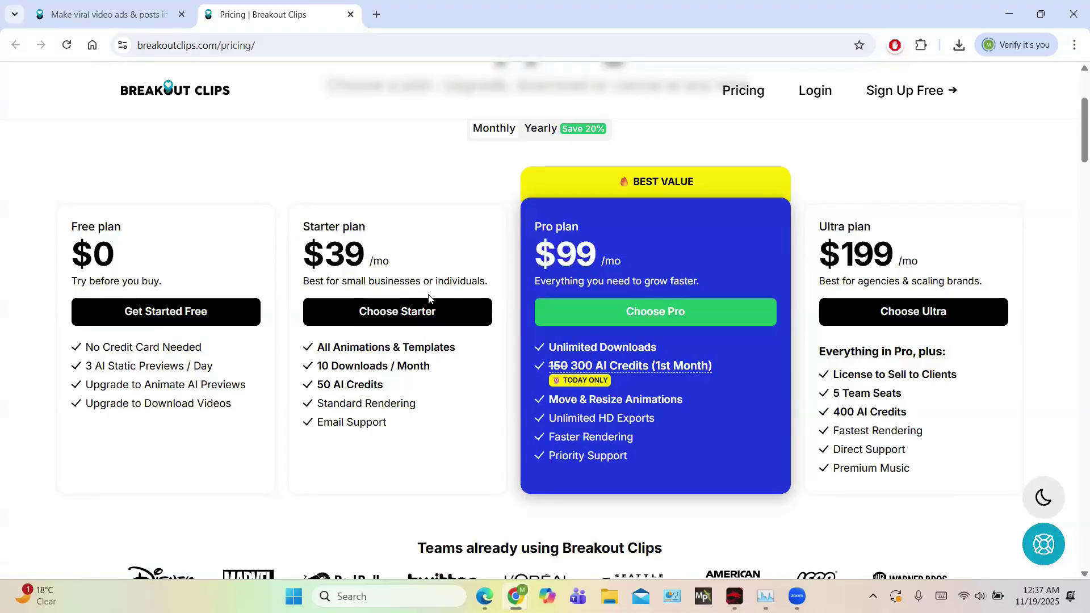
Browse the pricing page's Free, Starter, Pro and Ultra plans
mouse_move(675, 372)
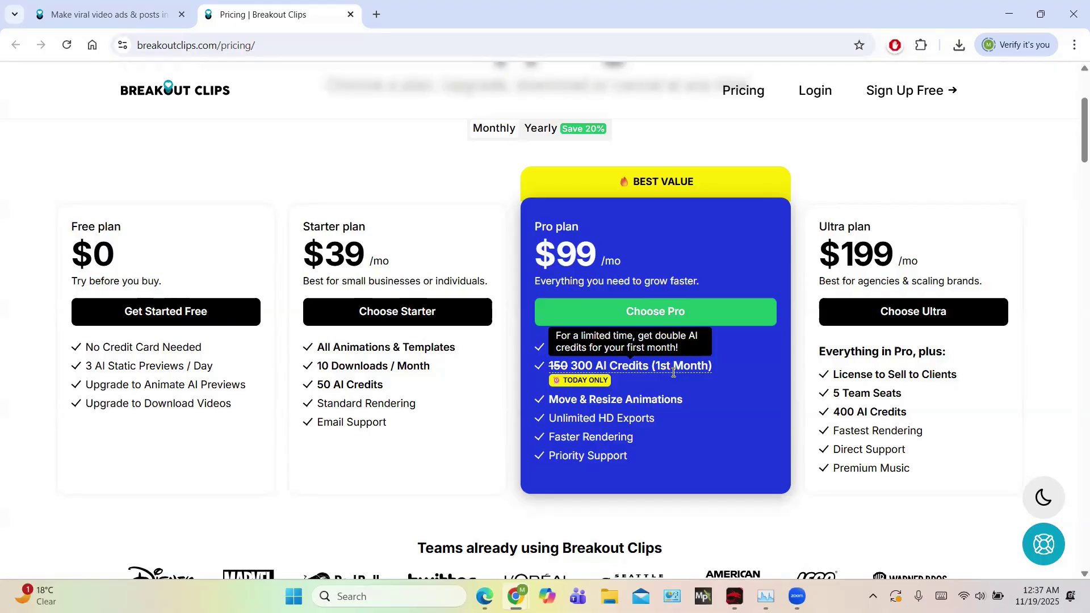
scroll(673, 372, down, 10)
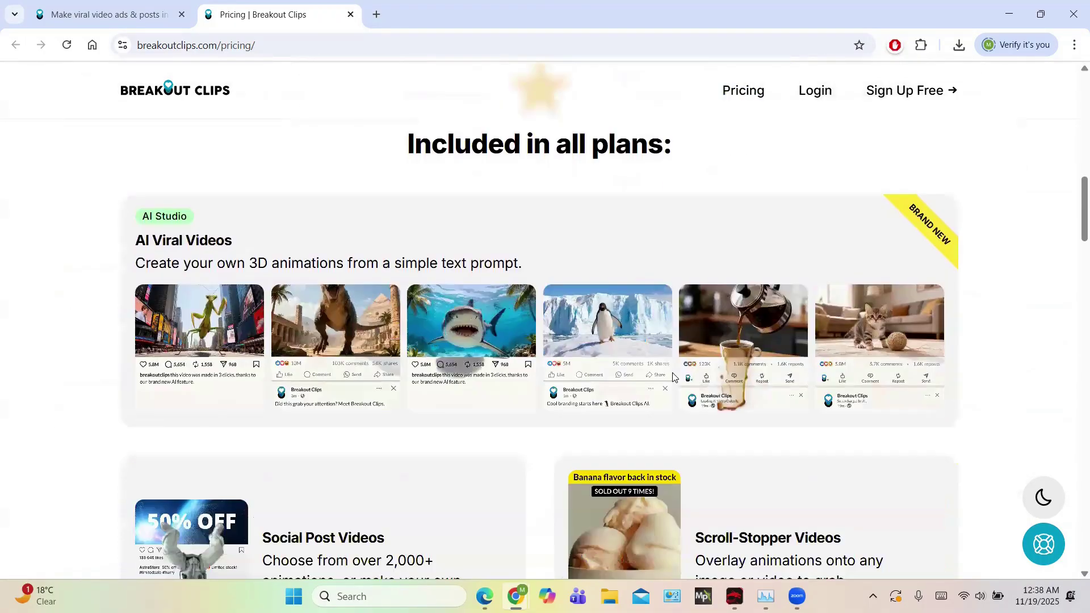
scroll(673, 372, down, 5)
scroll(673, 376, up, 8)
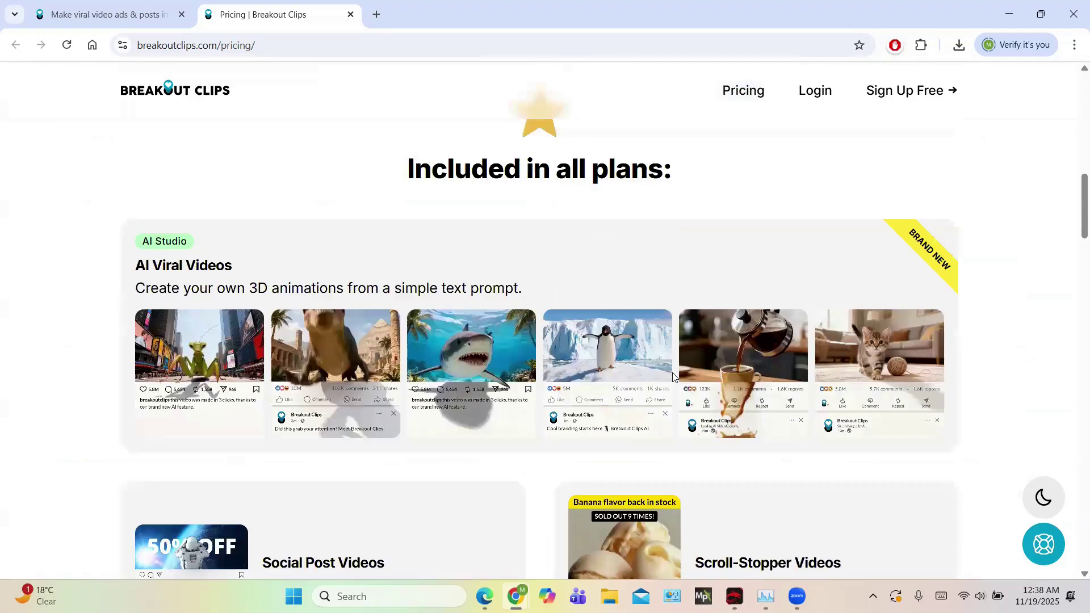
scroll(673, 376, up, 7)
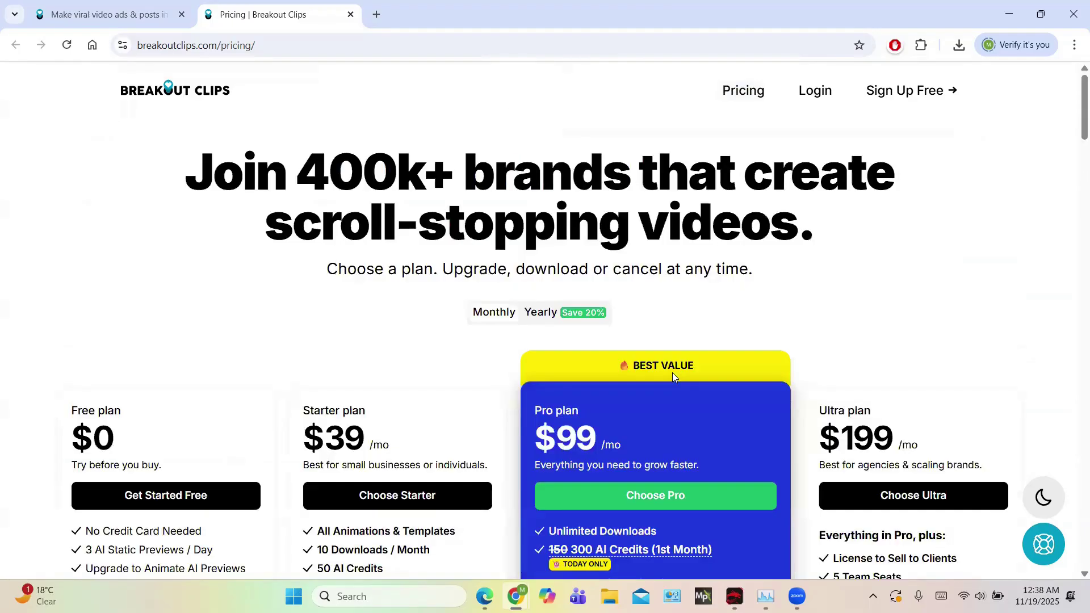